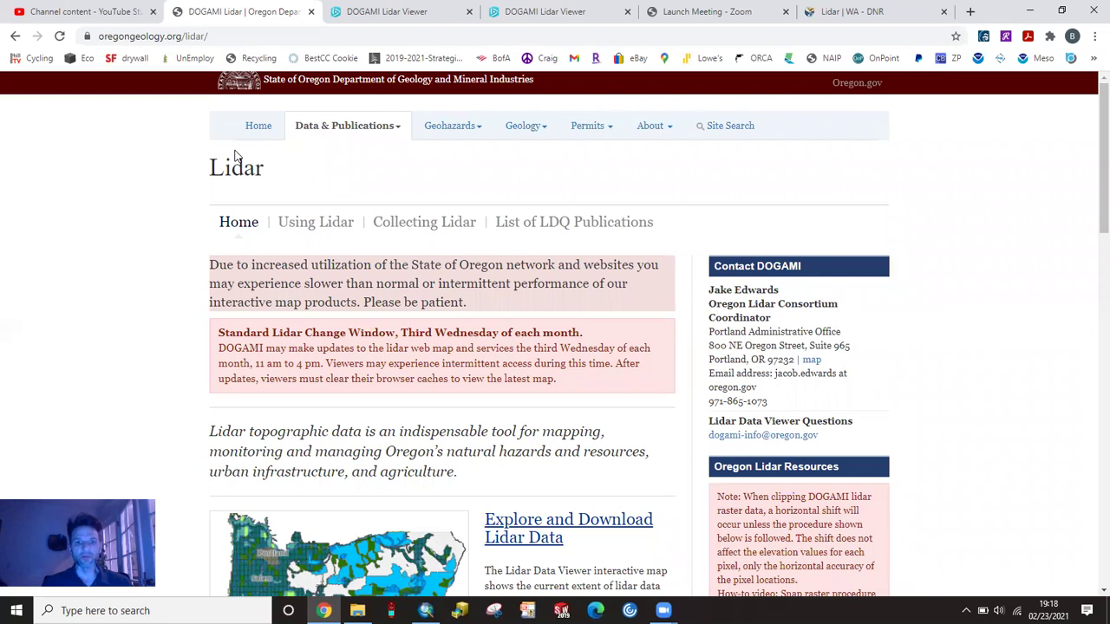
Open the Oregon lidar coverage map, then the satellite view near Latch Mountain and South Fork Gordon Creek
{"action": "scroll", "coordinate": [704, 304], "scroll_direction": "down", "scroll_amount": 2}
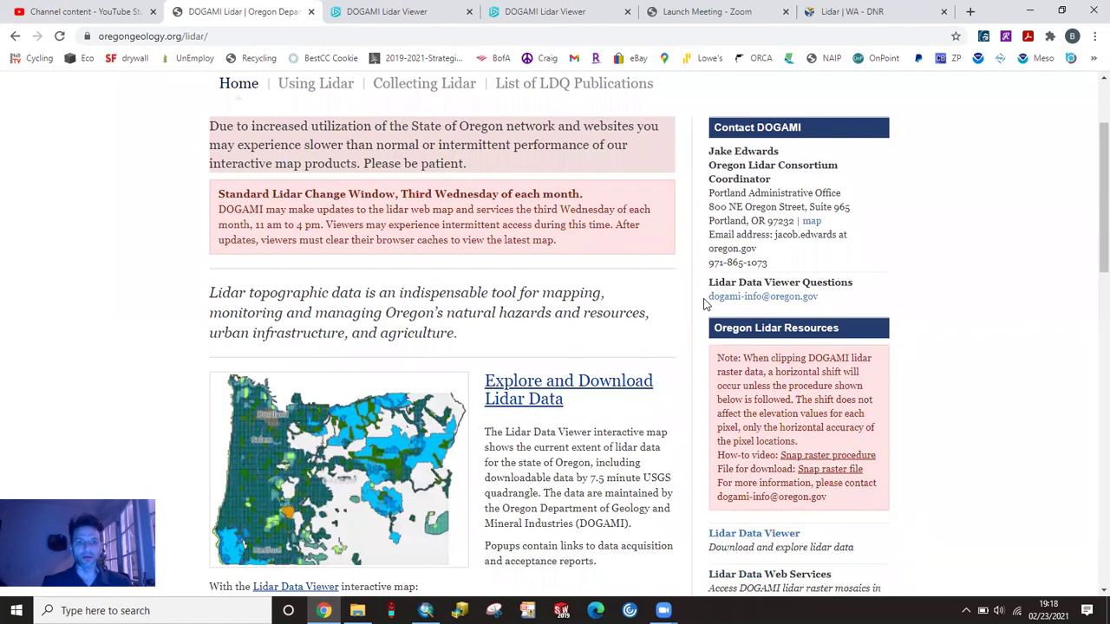
{"action": "scroll", "coordinate": [704, 303], "scroll_direction": "down", "scroll_amount": 1}
{"action": "scroll", "coordinate": [705, 303], "scroll_direction": "up", "scroll_amount": 2}
{"action": "scroll", "coordinate": [703, 305], "scroll_direction": "down", "scroll_amount": 2}
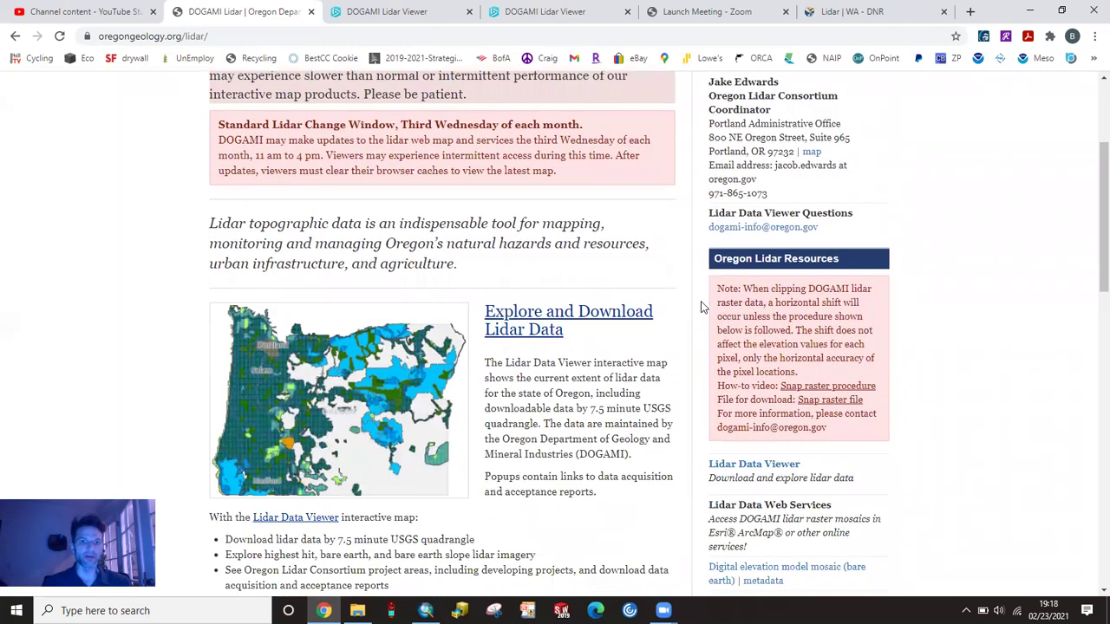
{"action": "scroll", "coordinate": [703, 307], "scroll_direction": "up", "scroll_amount": 2}
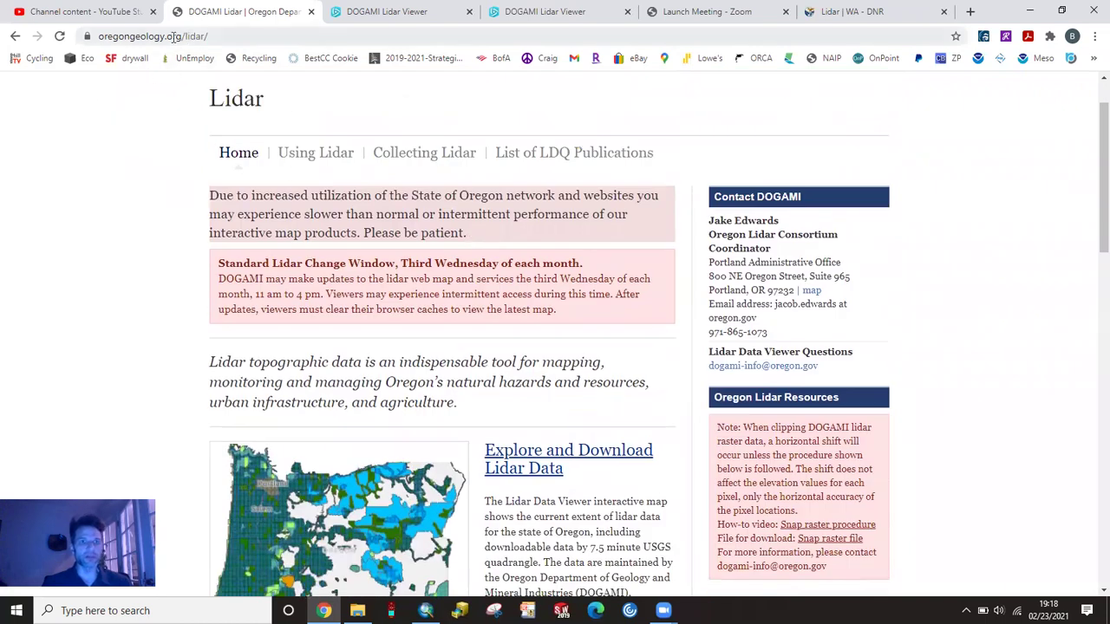
{"action": "scroll", "coordinate": [701, 348], "scroll_direction": "down", "scroll_amount": 1}
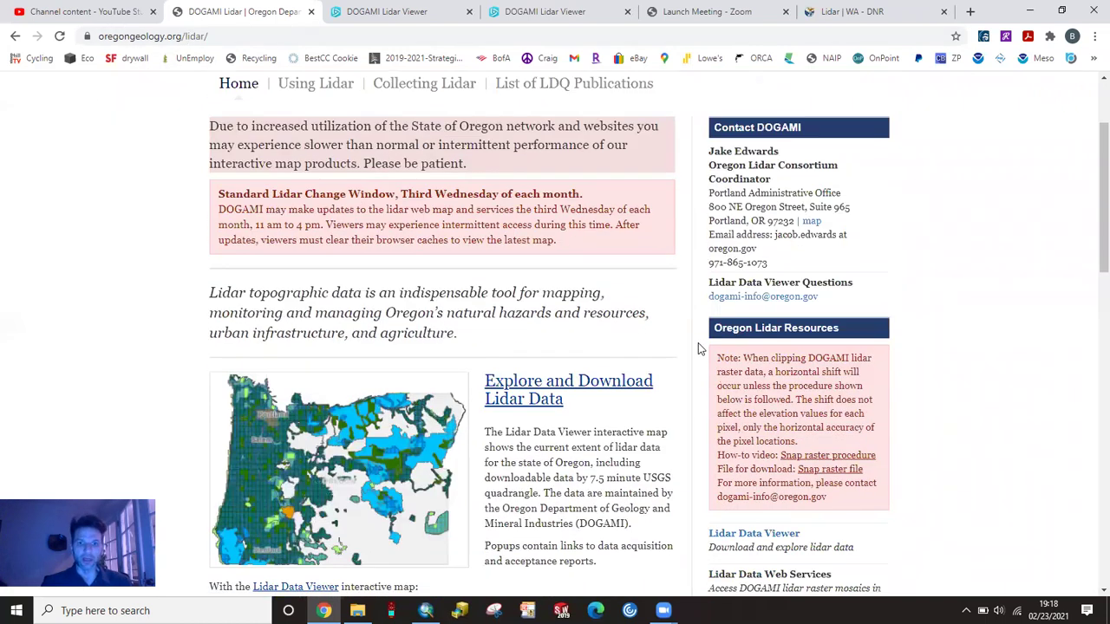
{"action": "scroll", "coordinate": [701, 347], "scroll_direction": "down", "scroll_amount": 1}
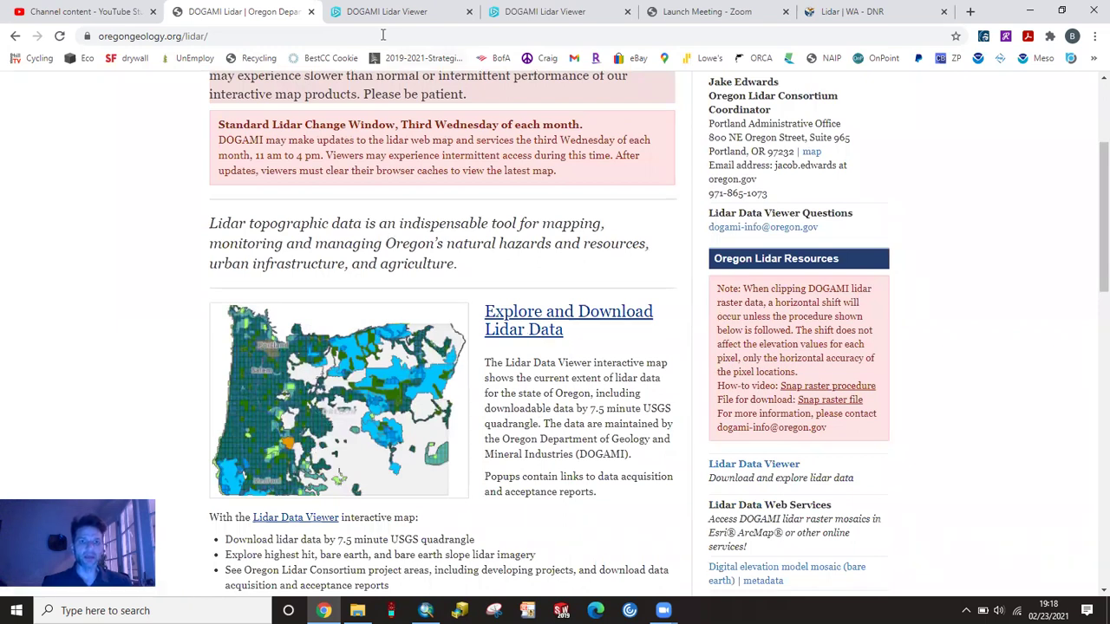
{"action": "left_click", "coordinate": [381, 12]}
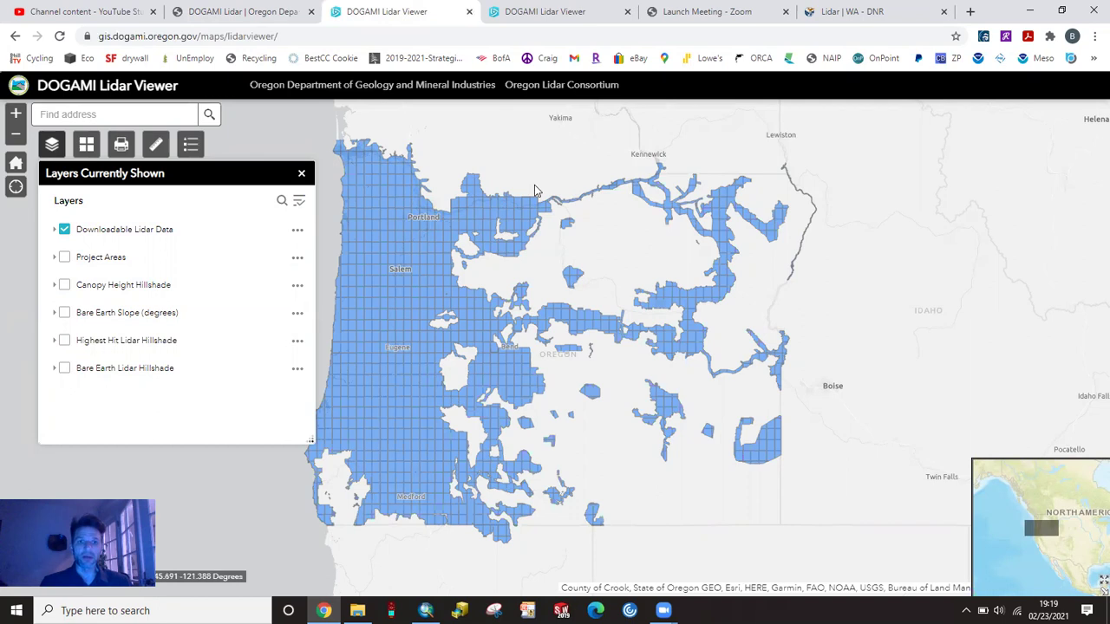
{"action": "left_click", "coordinate": [543, 15]}
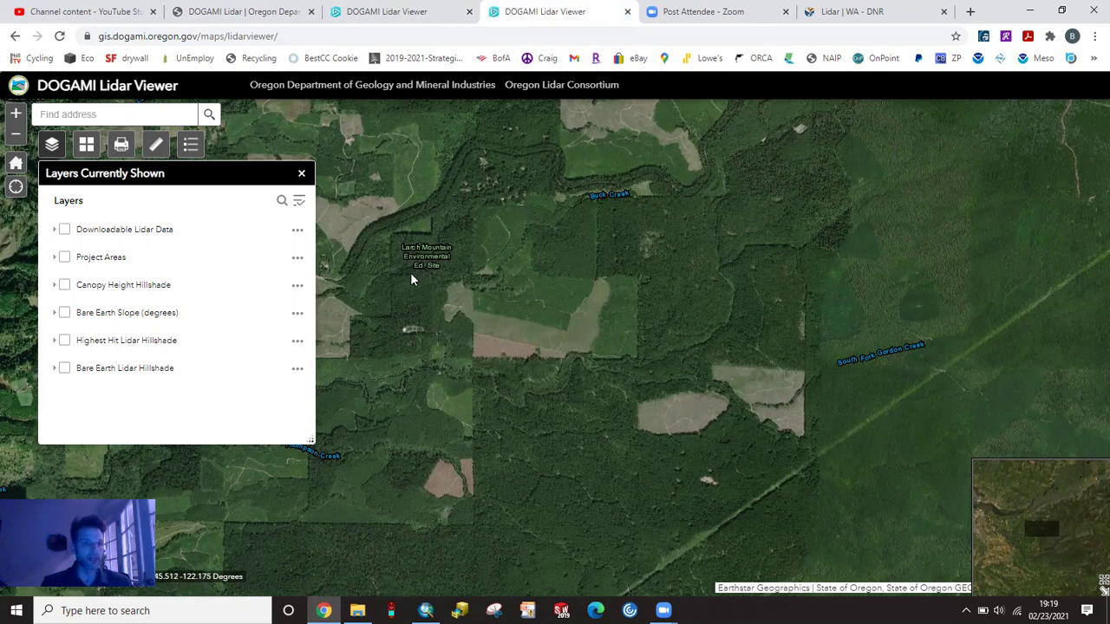
Turn on the Downloadable Lidar Data layer over the unchanged satellite basemap
{"action": "left_click", "coordinate": [85, 151]}
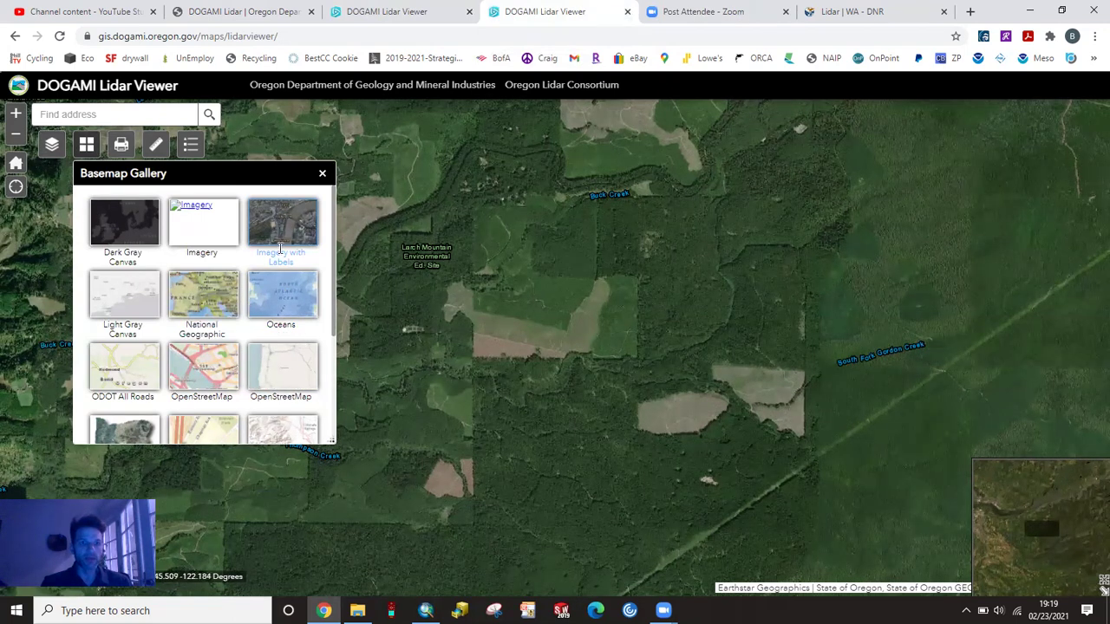
{"action": "left_click", "coordinate": [321, 176]}
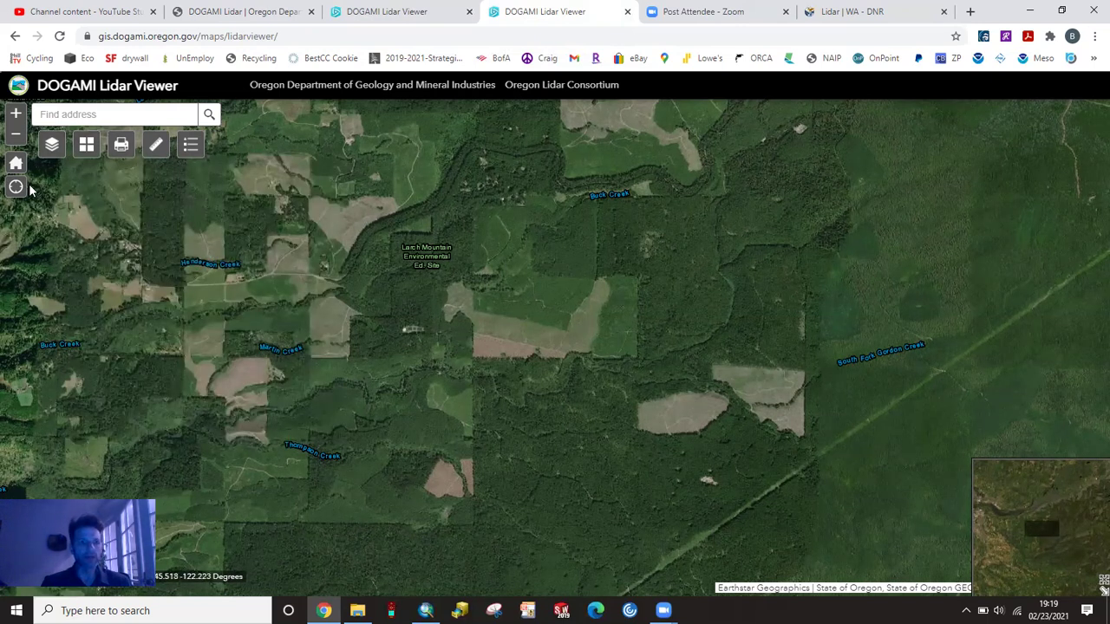
{"action": "left_click", "coordinate": [52, 149]}
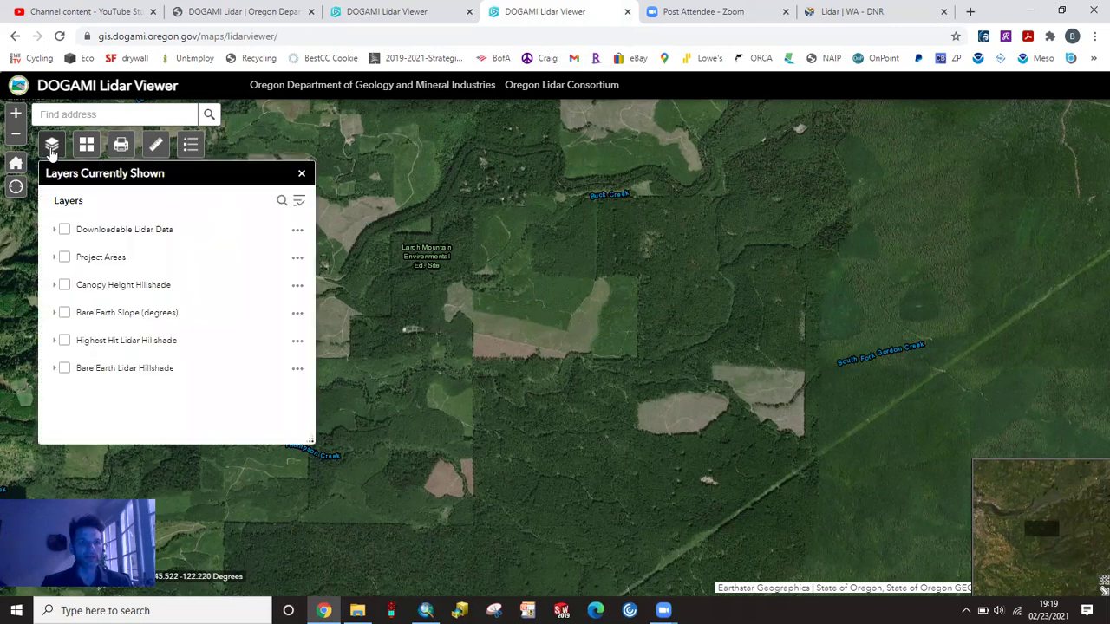
{"action": "left_click", "coordinate": [65, 231]}
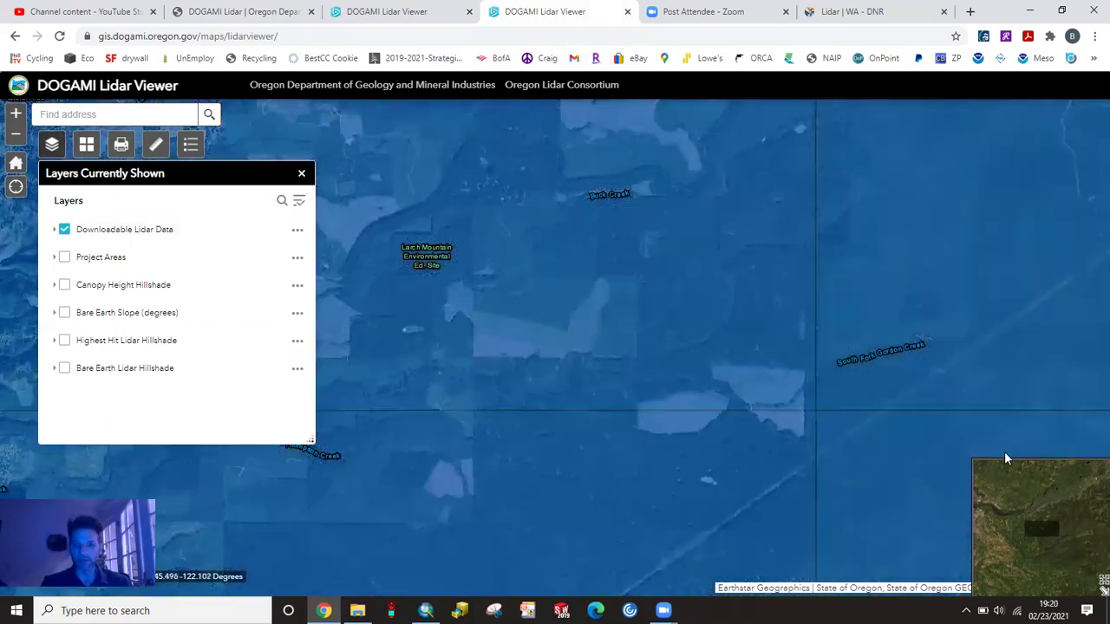
Show the Bridal Veil quad's download details, then go to the Washington DNR Lidar page
{"action": "left_click", "coordinate": [548, 341]}
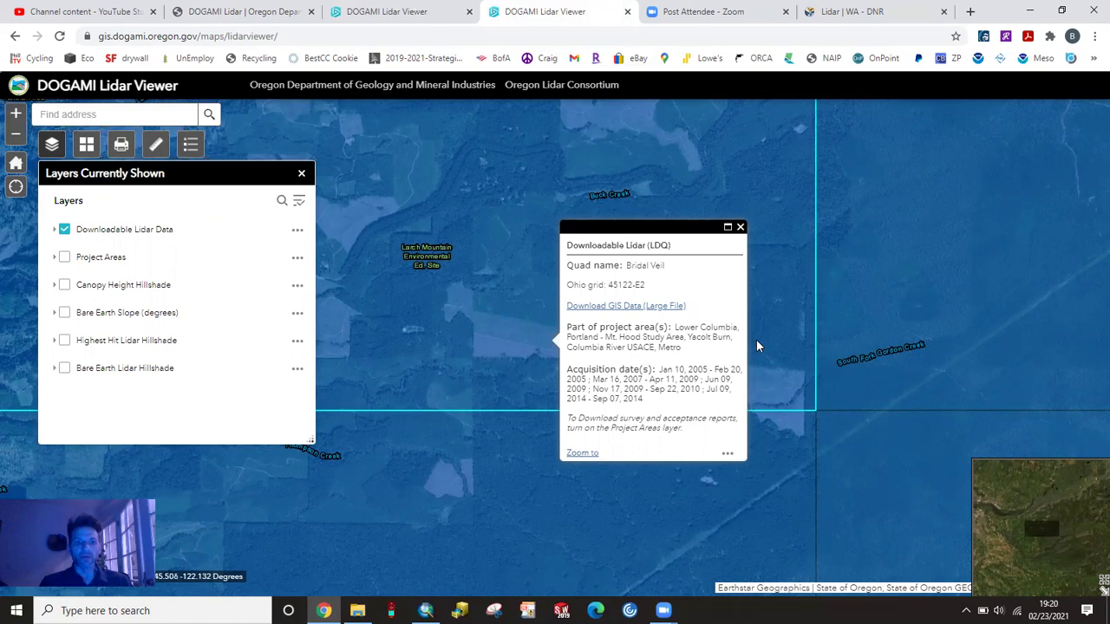
{"action": "left_click", "coordinate": [854, 12]}
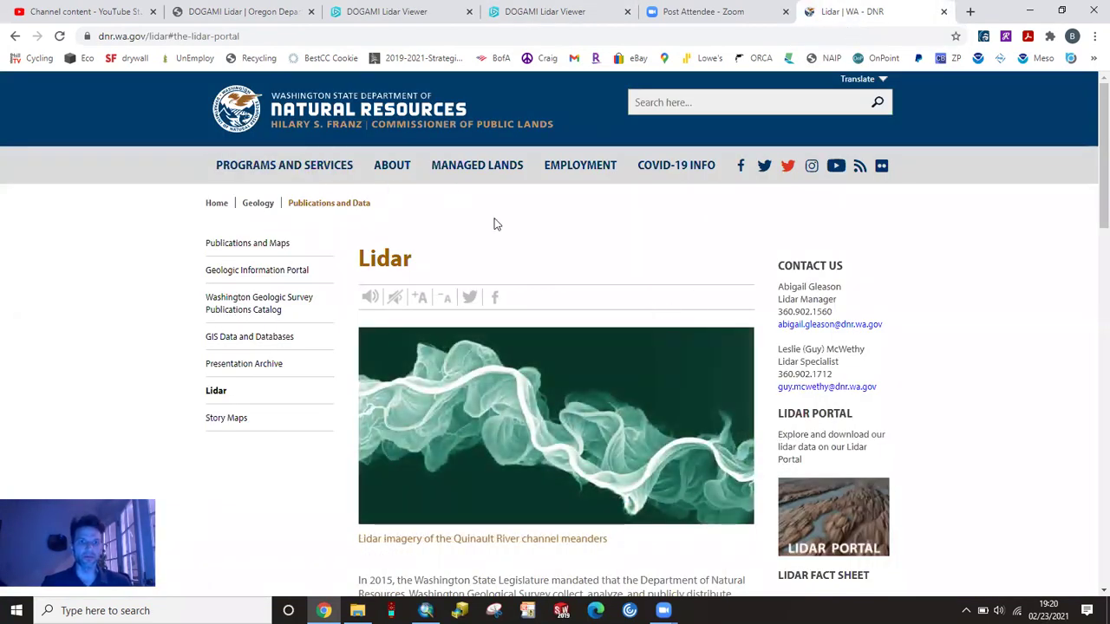
{"action": "scroll", "coordinate": [720, 321], "scroll_direction": "down", "scroll_amount": 5}
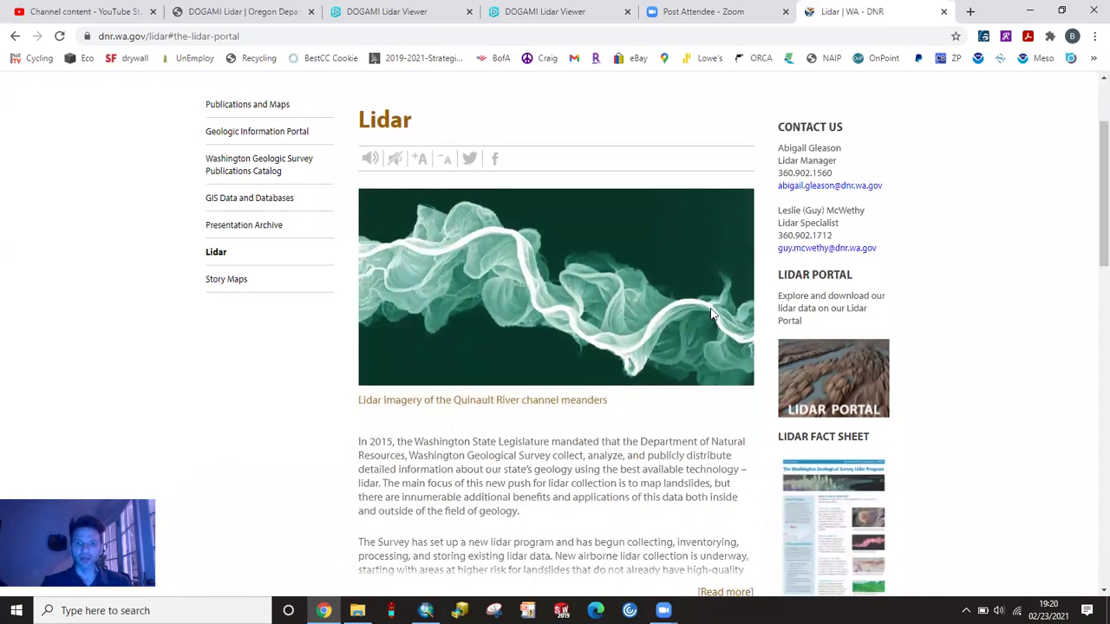
{"action": "scroll", "coordinate": [734, 343], "scroll_direction": "down", "scroll_amount": 2}
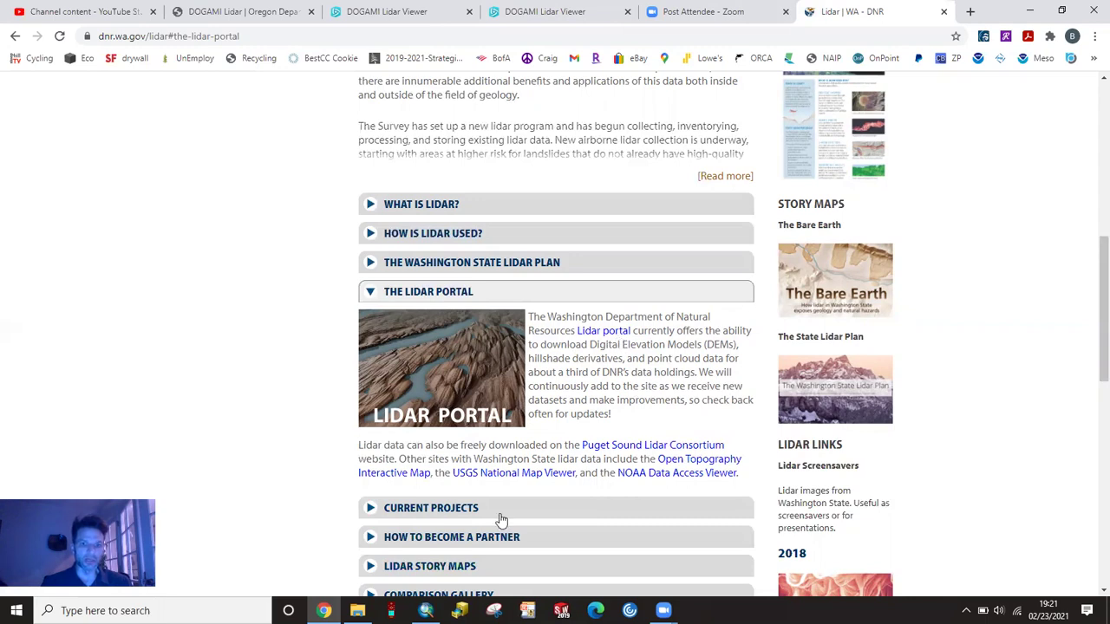
{"action": "mouse_move", "coordinate": [426, 610]}
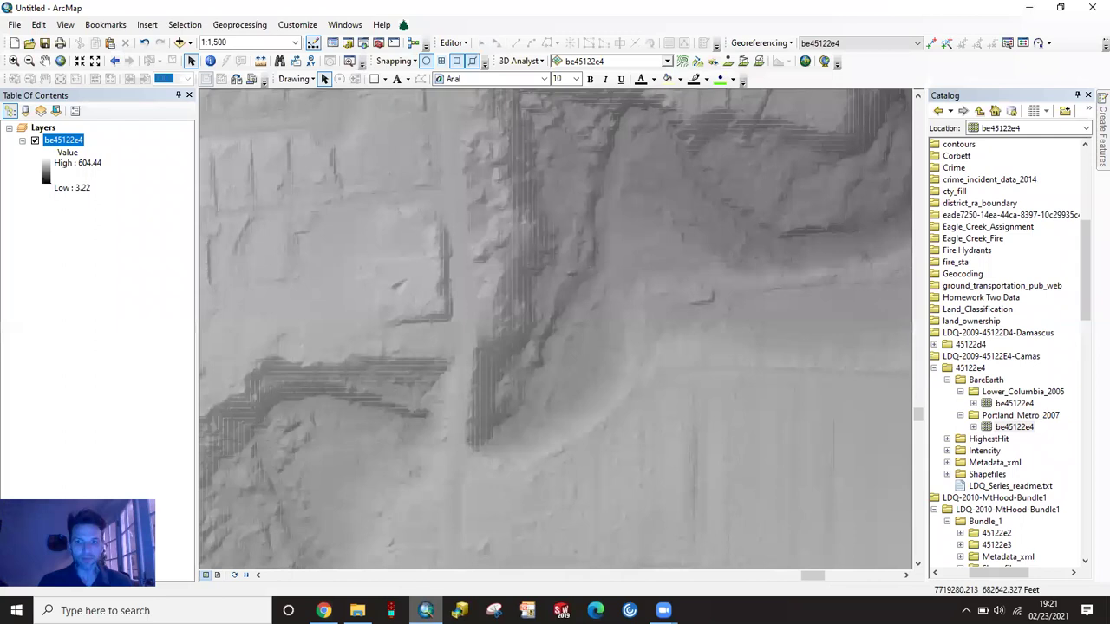
In ArcMap, zoom to the full extent of the be45122e4 bare-earth raster
{"action": "left_click", "coordinate": [426, 610]}
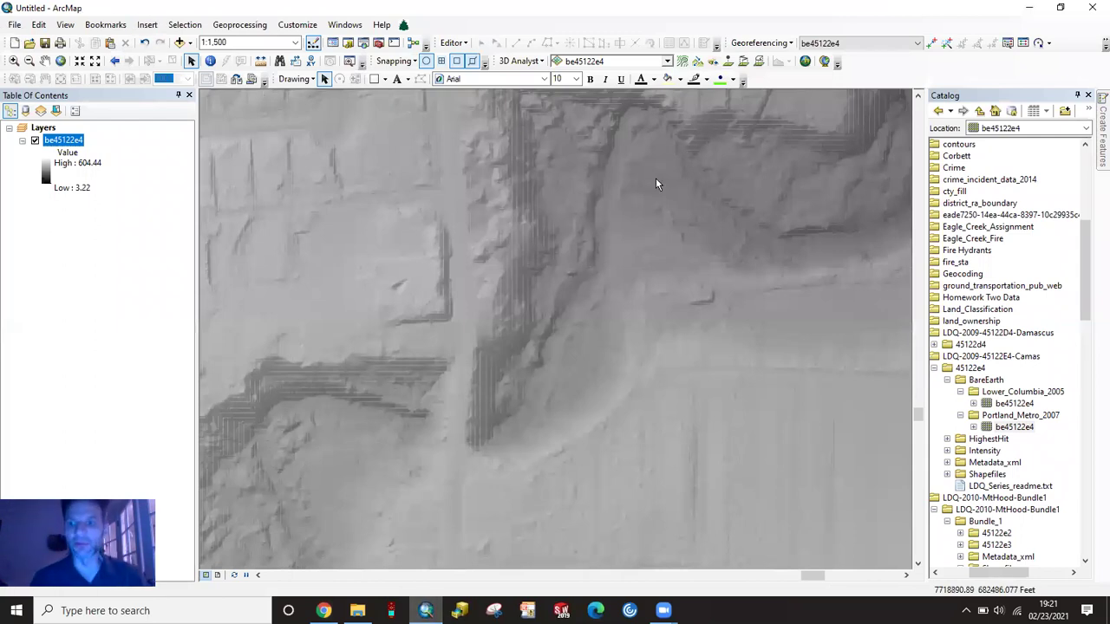
{"action": "right_click", "coordinate": [71, 141]}
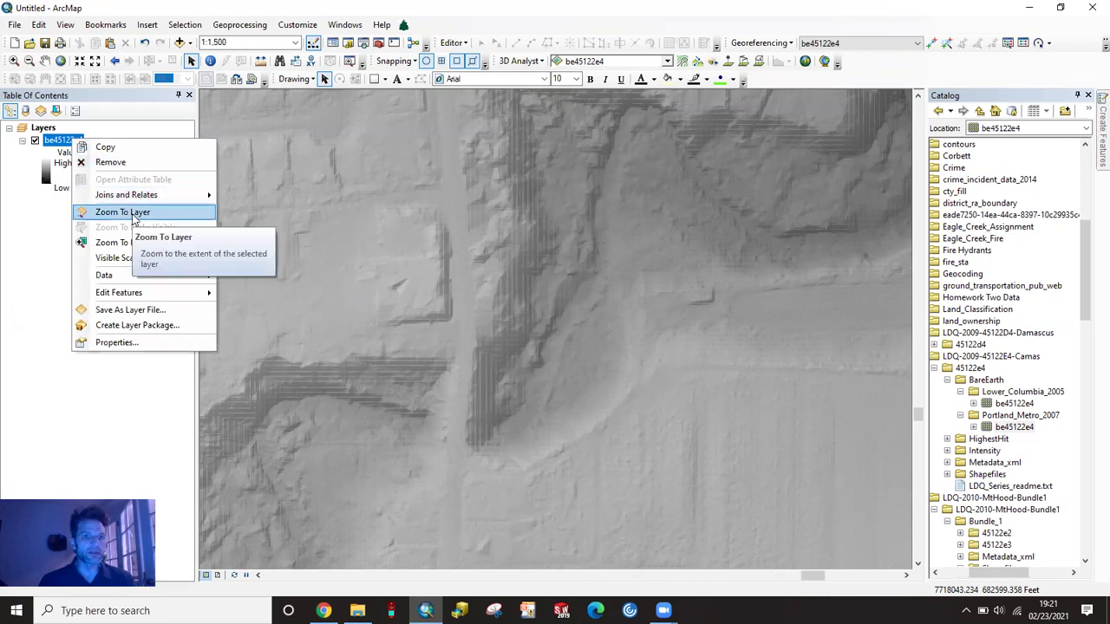
{"action": "left_click", "coordinate": [122, 212]}
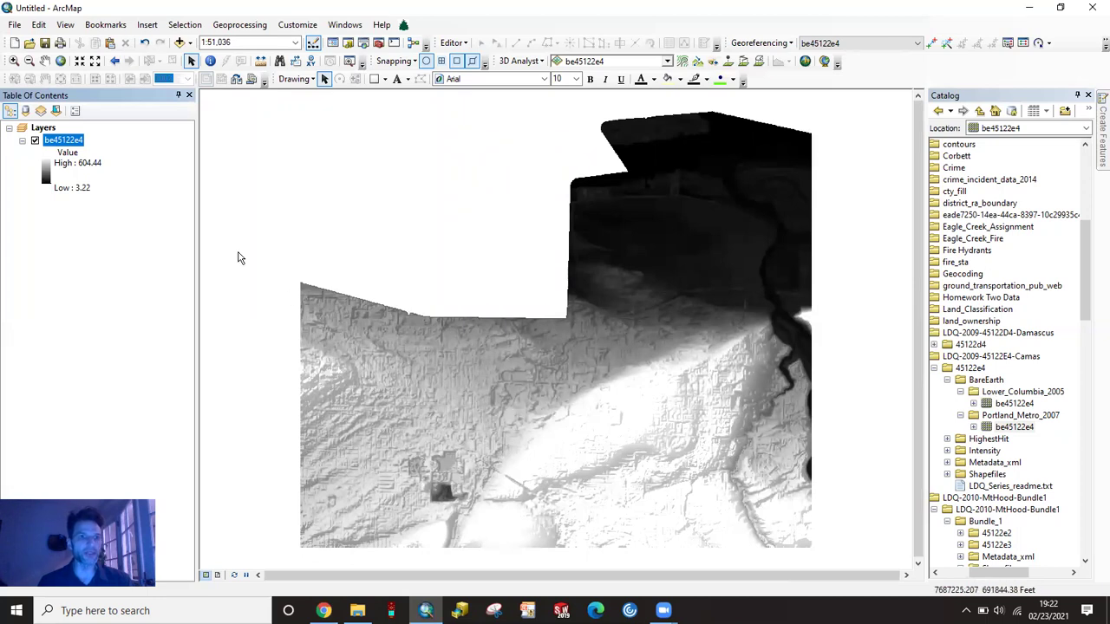
Compare be45122e4 without hillshade, then keep the hillshade effect on with Z factor 1
{"action": "right_click", "coordinate": [76, 145]}
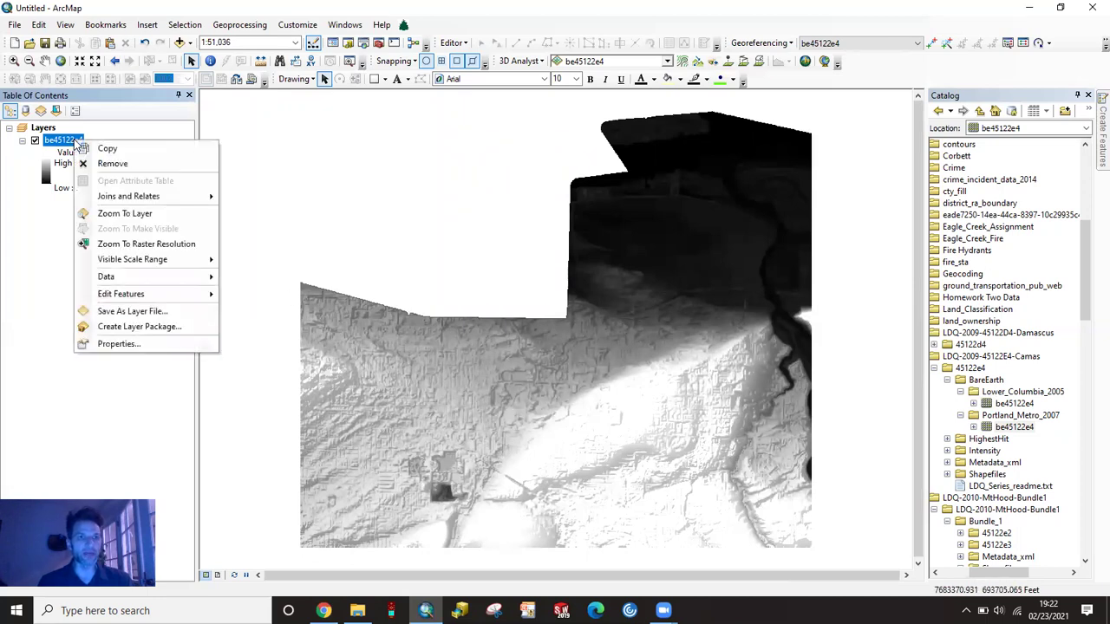
{"action": "left_click", "coordinate": [174, 339]}
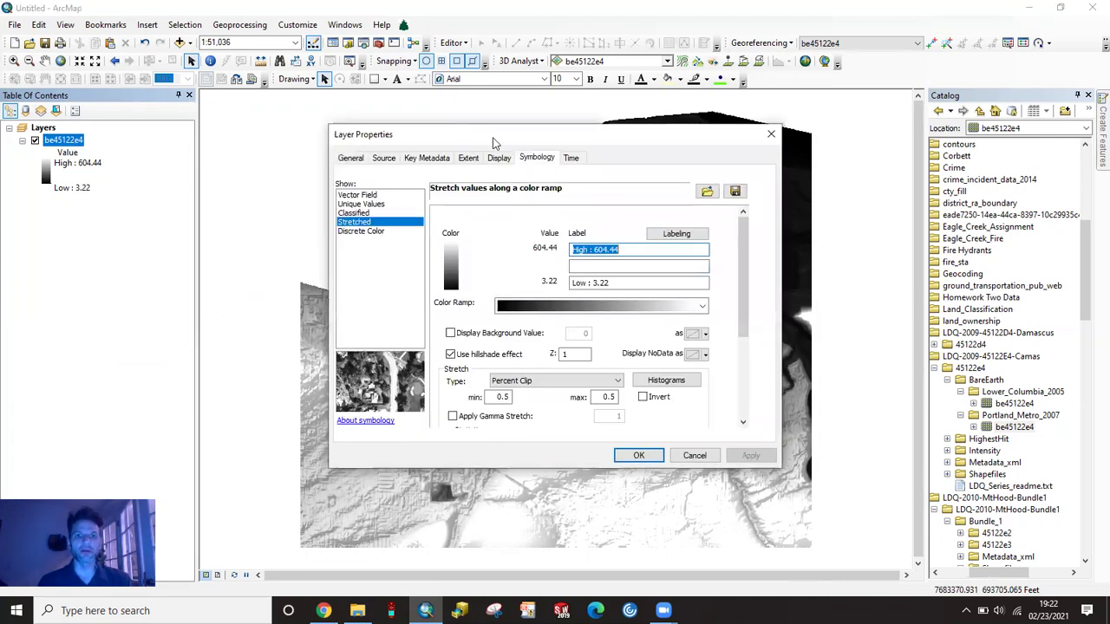
{"action": "left_click", "coordinate": [450, 354]}
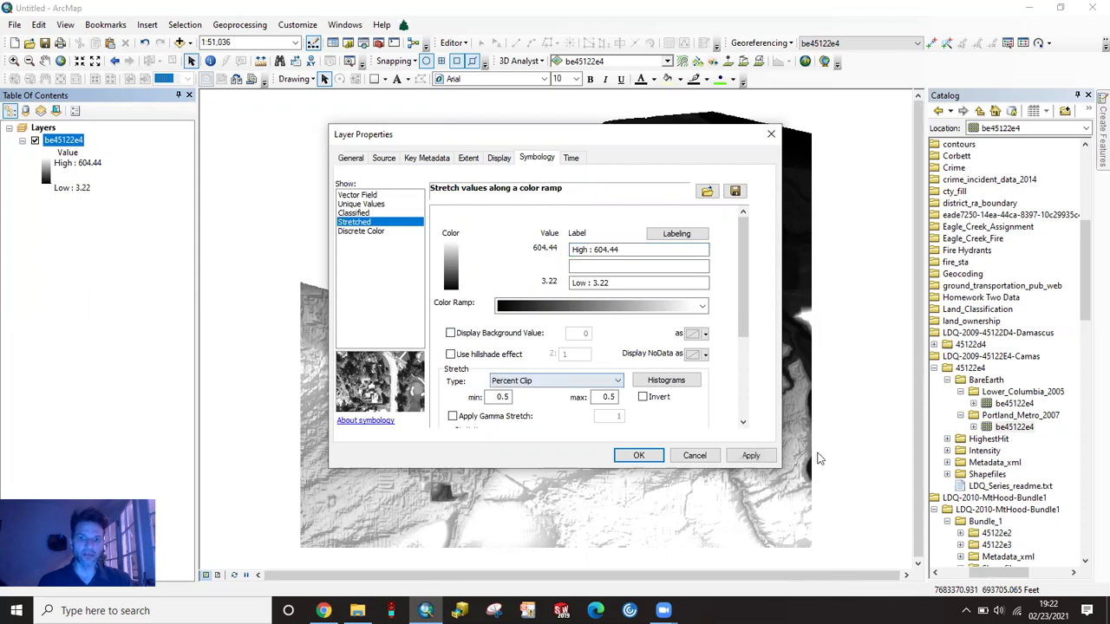
{"action": "left_click", "coordinate": [746, 456]}
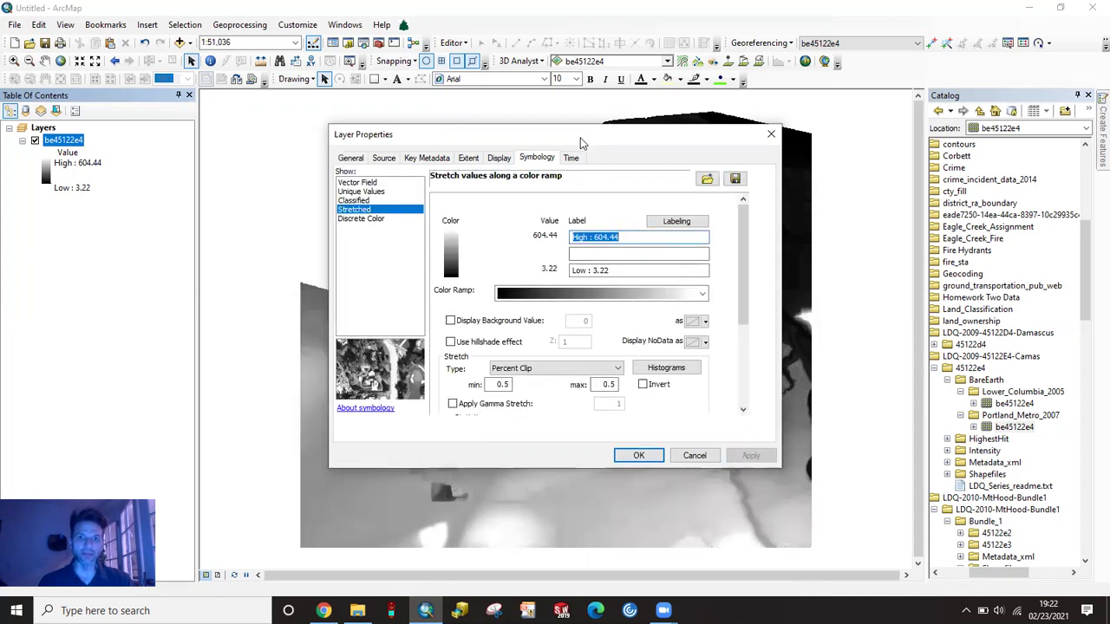
{"action": "left_click_drag", "start_coordinate": [581, 143], "coordinate": [90, 115]}
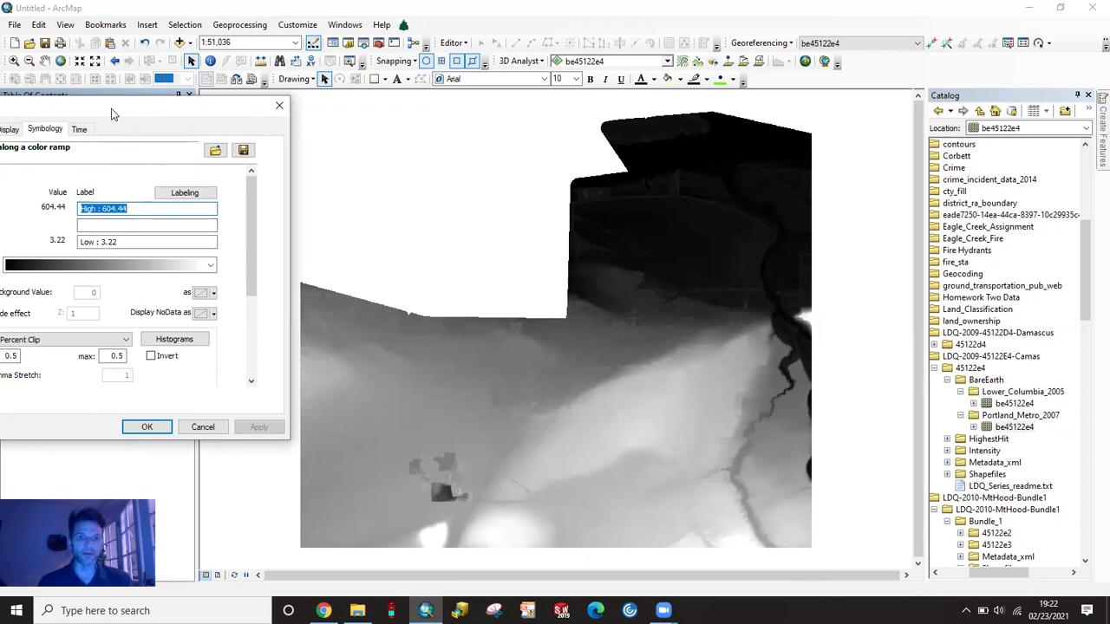
{"action": "left_click_drag", "start_coordinate": [111, 114], "coordinate": [366, 131]}
{"action": "left_click", "coordinate": [215, 332]}
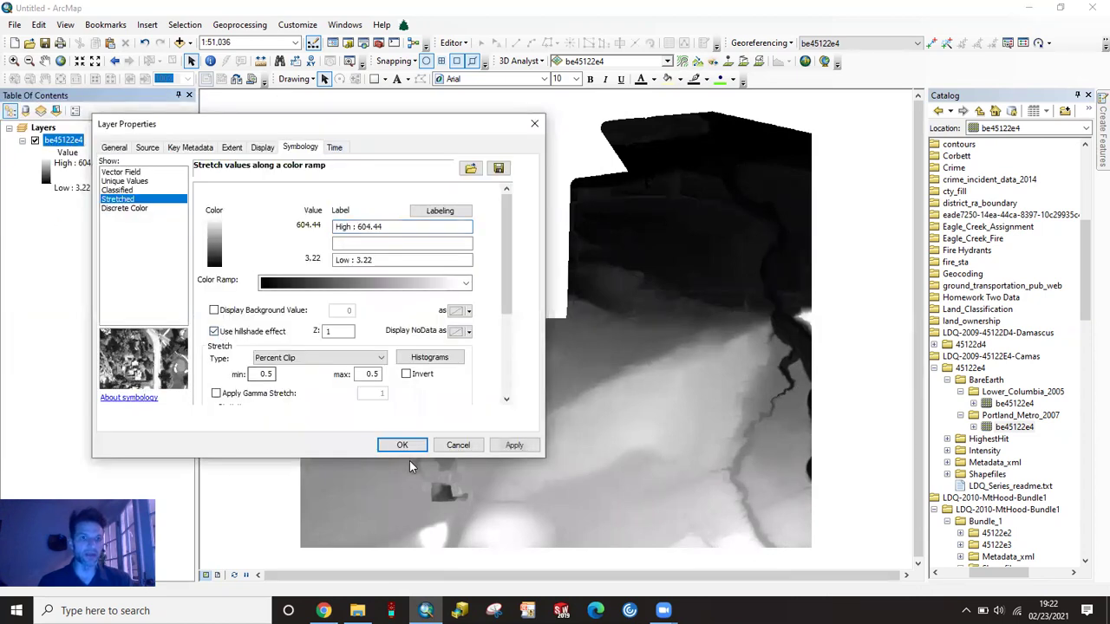
{"action": "left_click", "coordinate": [529, 448]}
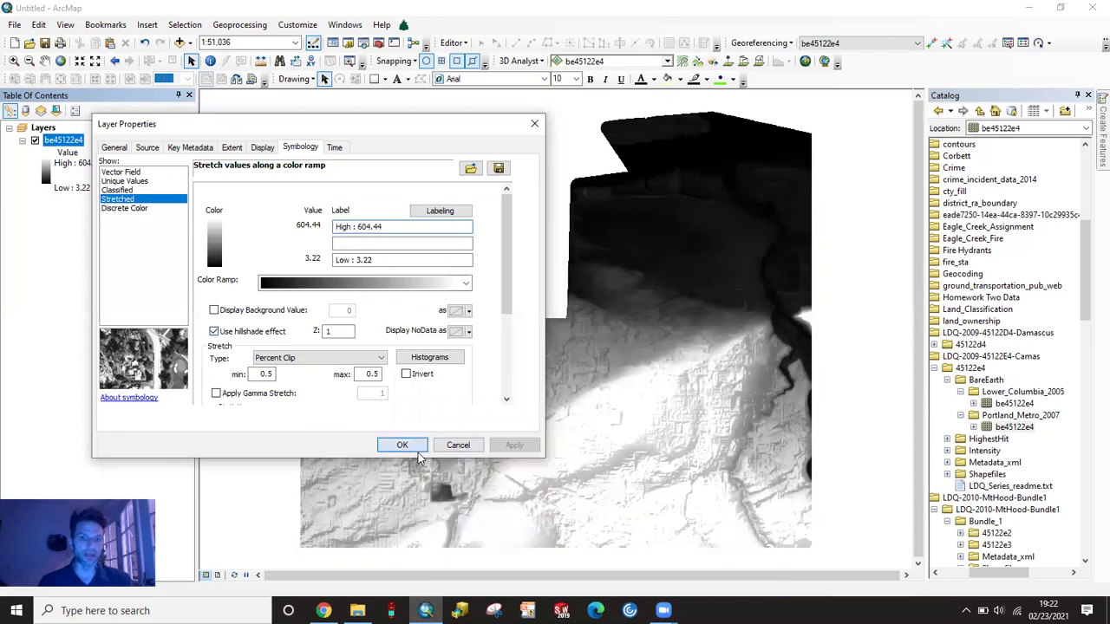
{"action": "left_click", "coordinate": [403, 445]}
{"action": "left_click", "coordinate": [14, 62]}
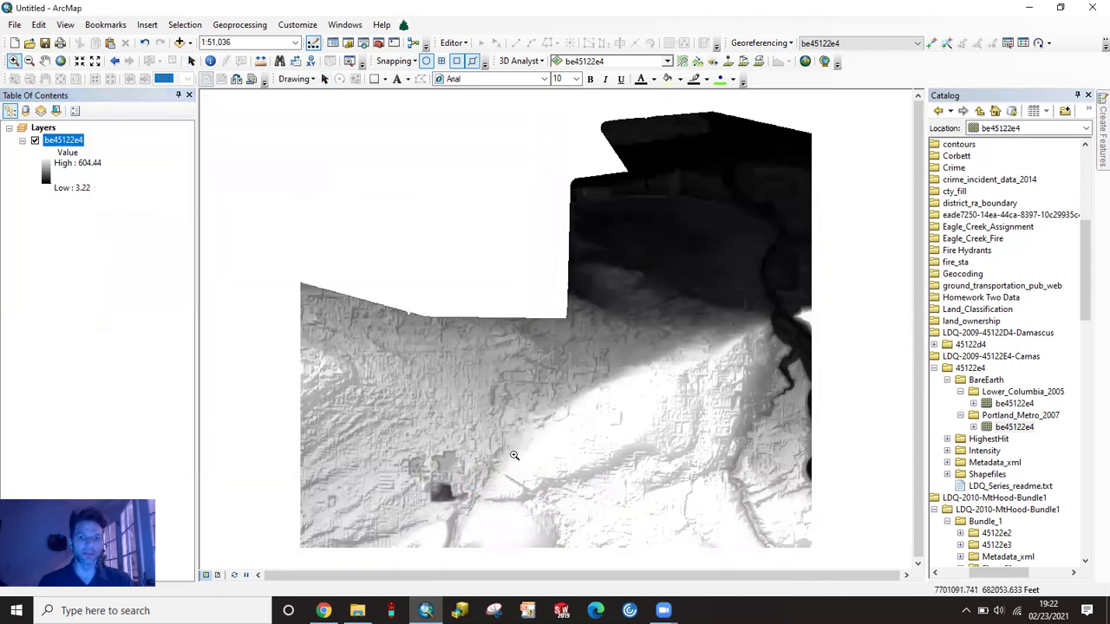
Zoom and pan around the area below the map centre, then return to the previous extent
{"action": "left_click_drag", "start_coordinate": [460, 414], "coordinate": [560, 506]}
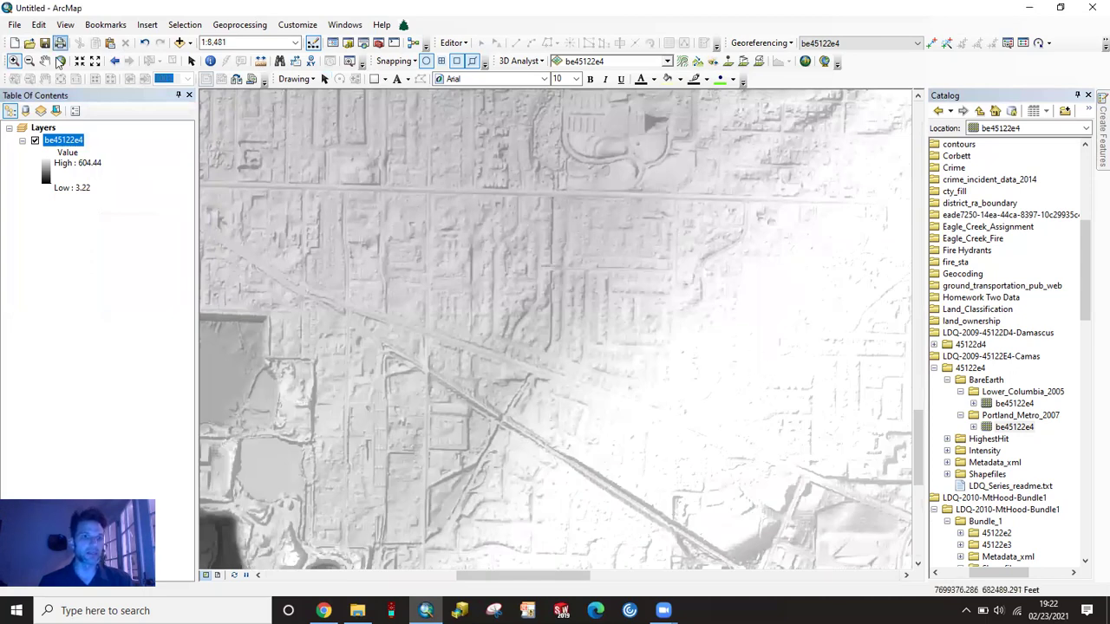
{"action": "left_click", "coordinate": [45, 61]}
{"action": "left_click_drag", "start_coordinate": [570, 211], "coordinate": [521, 247]}
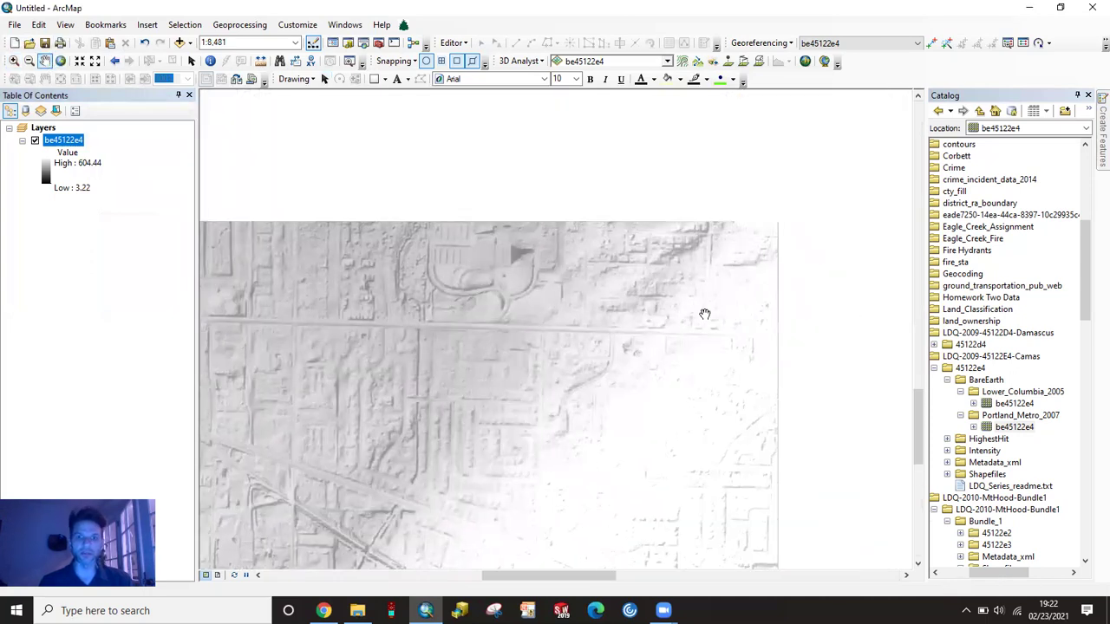
{"action": "left_click_drag", "start_coordinate": [717, 280], "coordinate": [541, 350]}
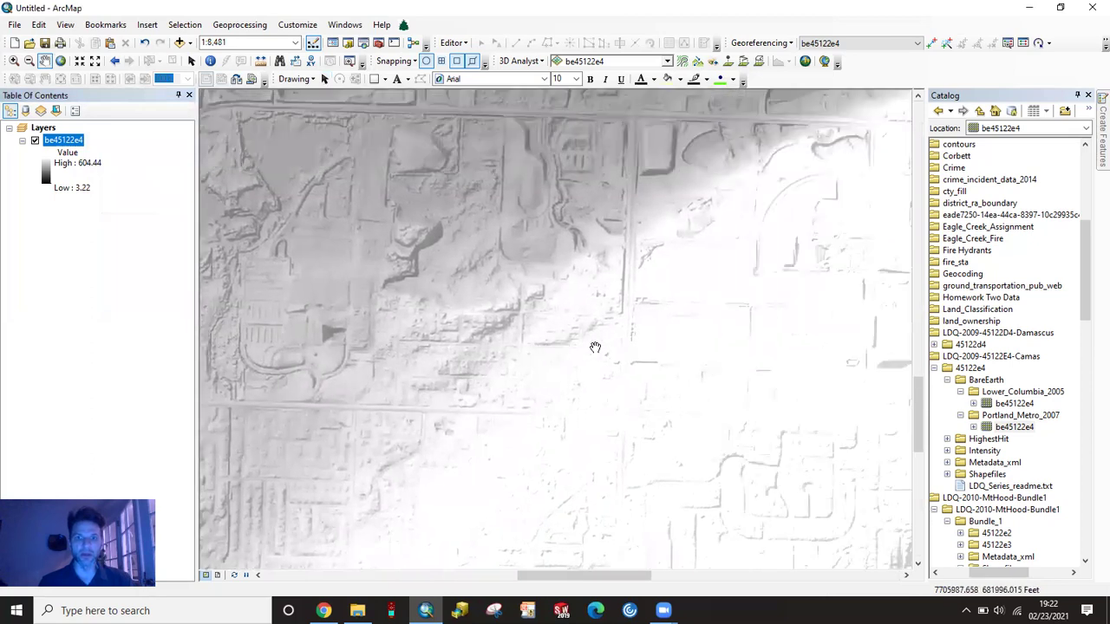
{"action": "left_click", "coordinate": [114, 65]}
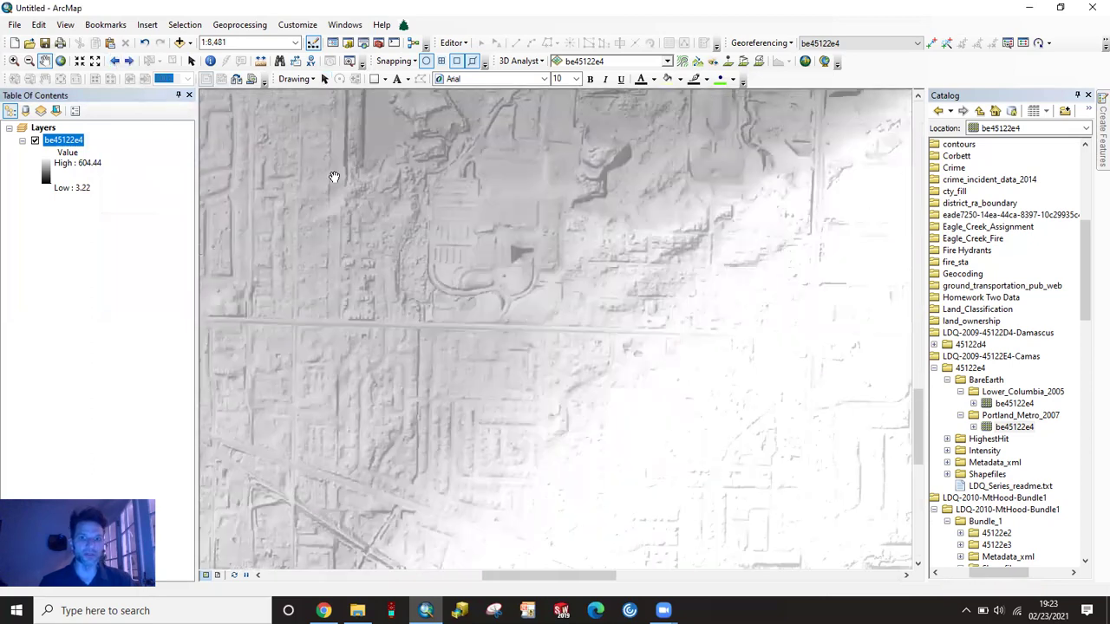
{"action": "scroll", "coordinate": [528, 312], "scroll_direction": "down", "scroll_amount": 3}
{"action": "scroll", "coordinate": [555, 318], "scroll_direction": "down", "scroll_amount": 2}
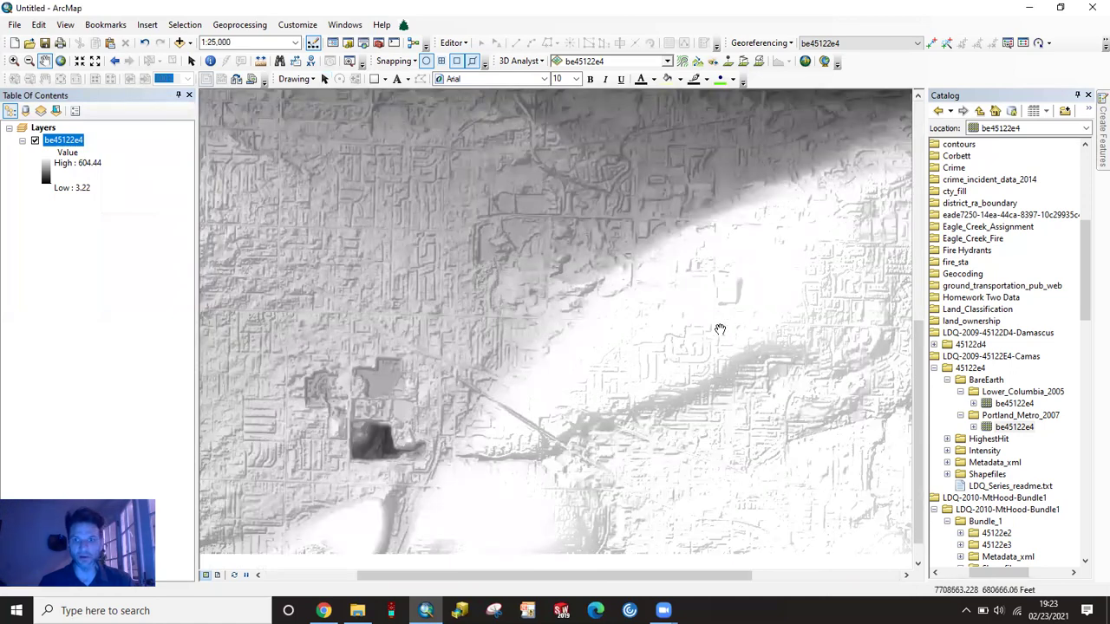
Follow the stream valley and zoom in to about 1:6,792 on the stream crossing the neighbourhood
{"action": "left_click_drag", "start_coordinate": [751, 312], "coordinate": [508, 365]}
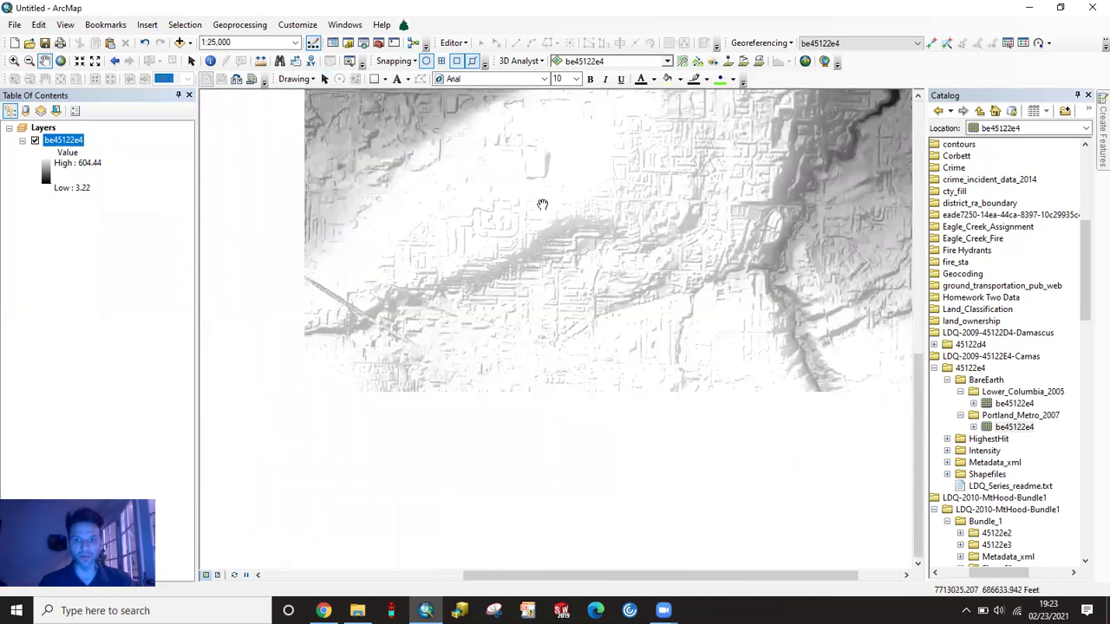
{"action": "left_click_drag", "start_coordinate": [852, 433], "coordinate": [493, 397]}
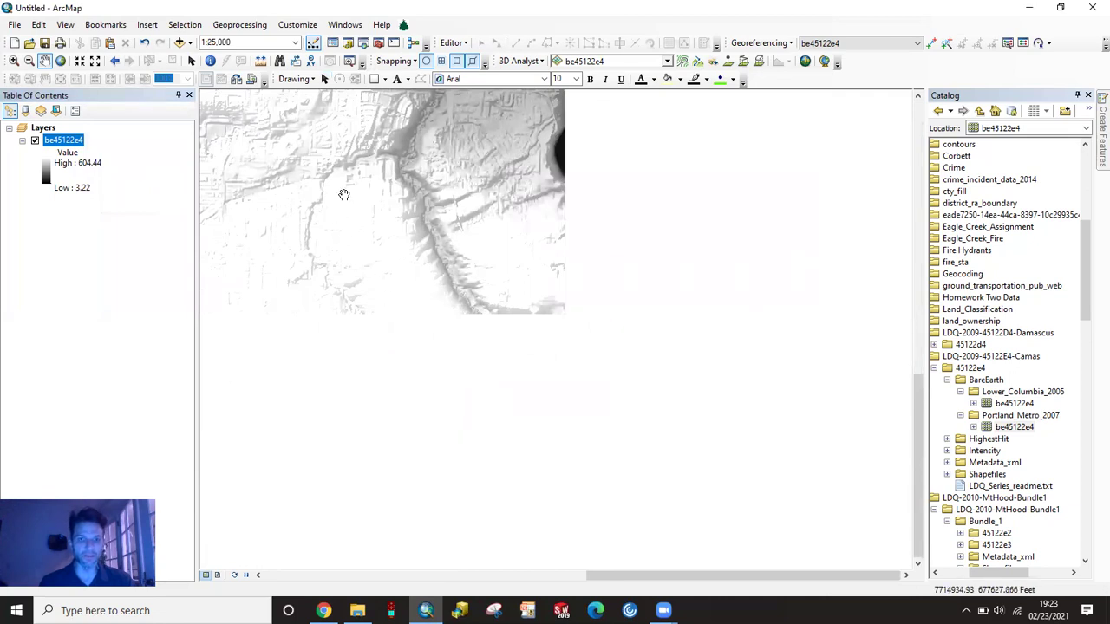
{"action": "left_click_drag", "start_coordinate": [347, 185], "coordinate": [395, 318]}
{"action": "left_click_drag", "start_coordinate": [394, 264], "coordinate": [398, 323]}
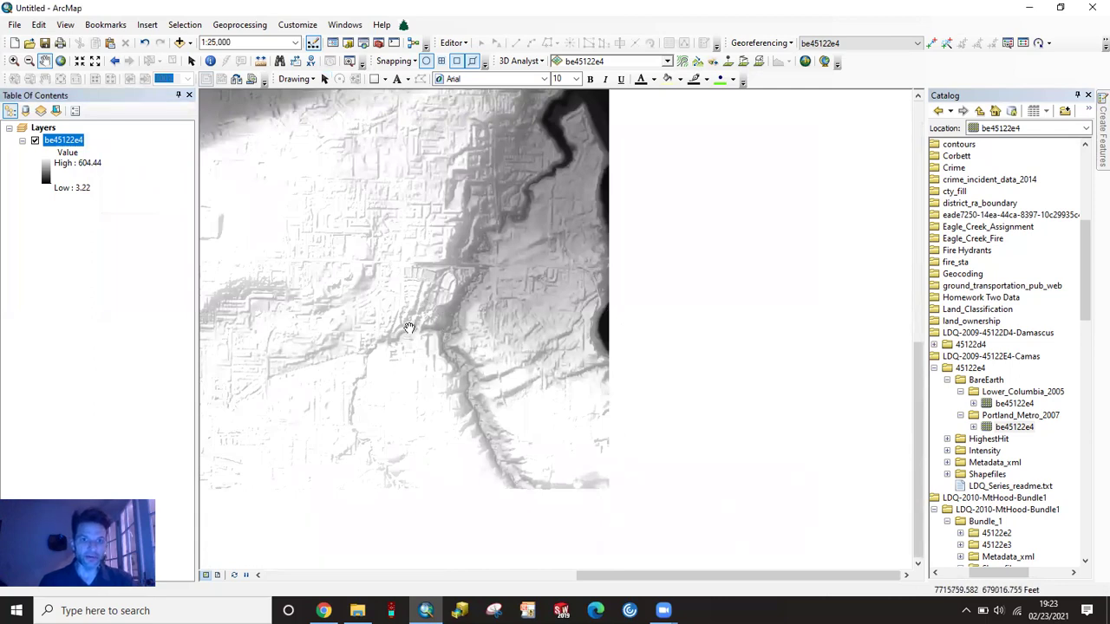
{"action": "left_click", "coordinate": [14, 62]}
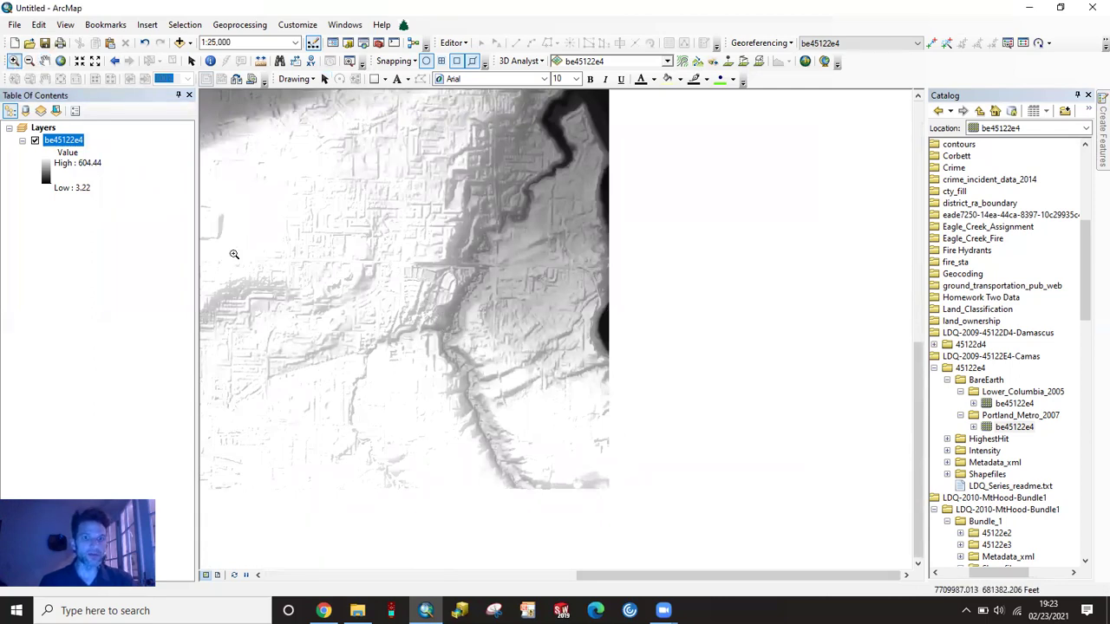
{"action": "left_click_drag", "start_coordinate": [371, 237], "coordinate": [520, 377]}
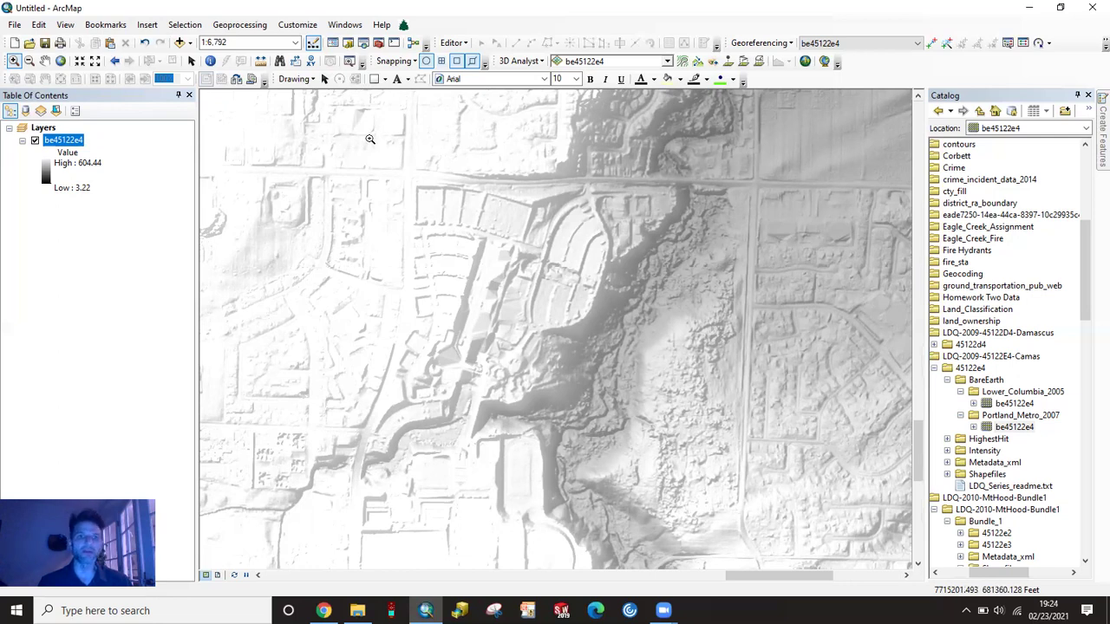
{"action": "left_click", "coordinate": [306, 26]}
{"action": "left_click", "coordinate": [305, 58]}
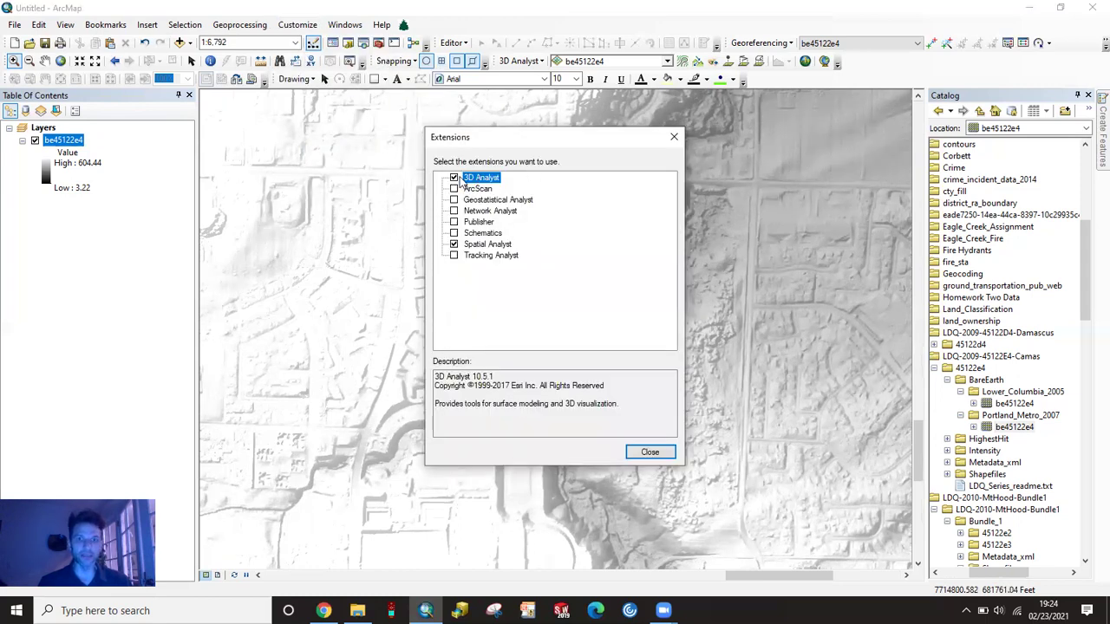
{"action": "left_click", "coordinate": [649, 452]}
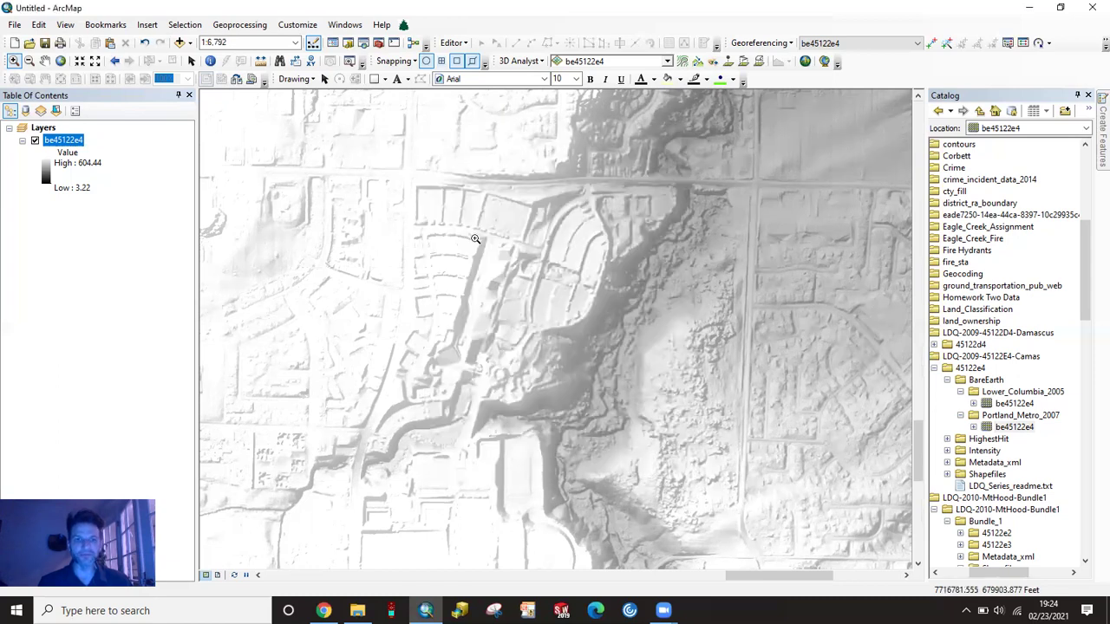
{"action": "left_click", "coordinate": [378, 46]}
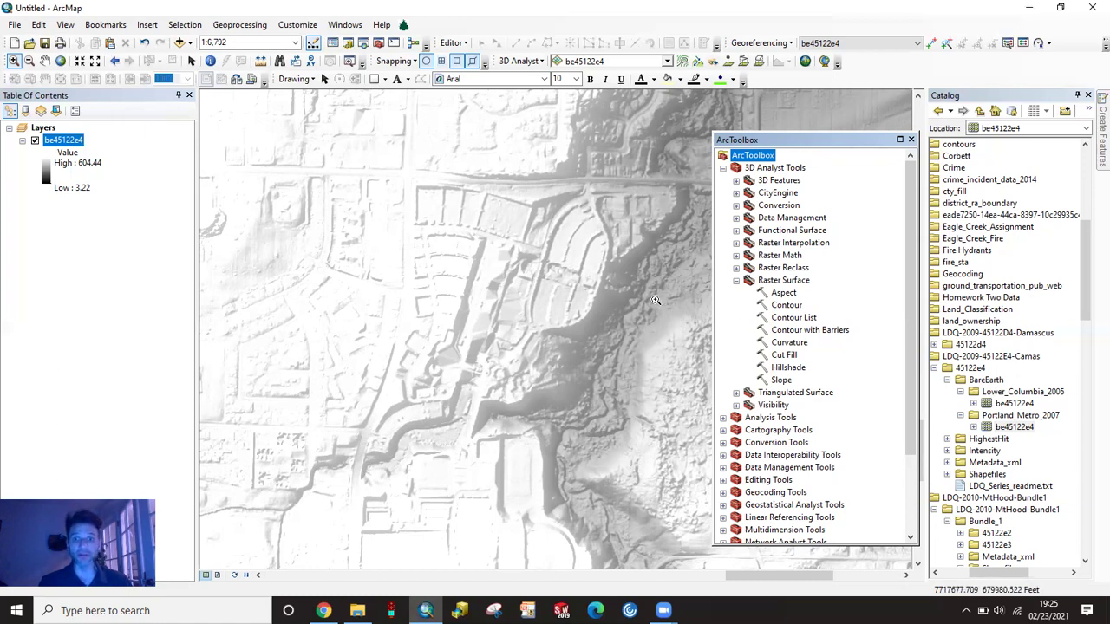
{"action": "left_click", "coordinate": [911, 139]}
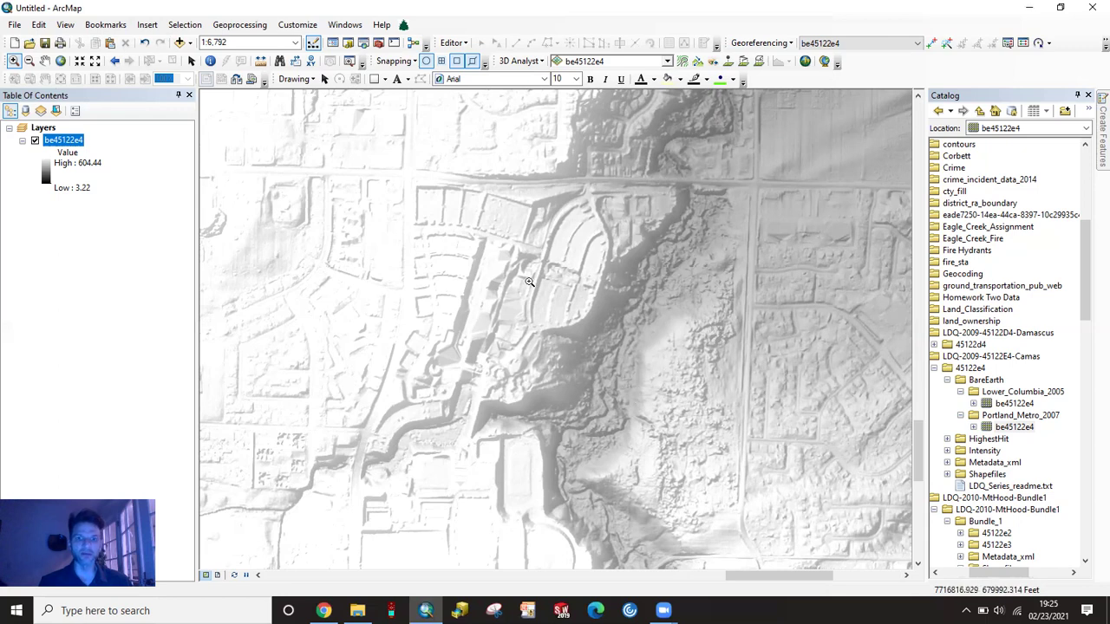
Centre the dark stream ravine between the subdivisions in the 1:6,792 view
{"action": "left_click", "coordinate": [46, 61]}
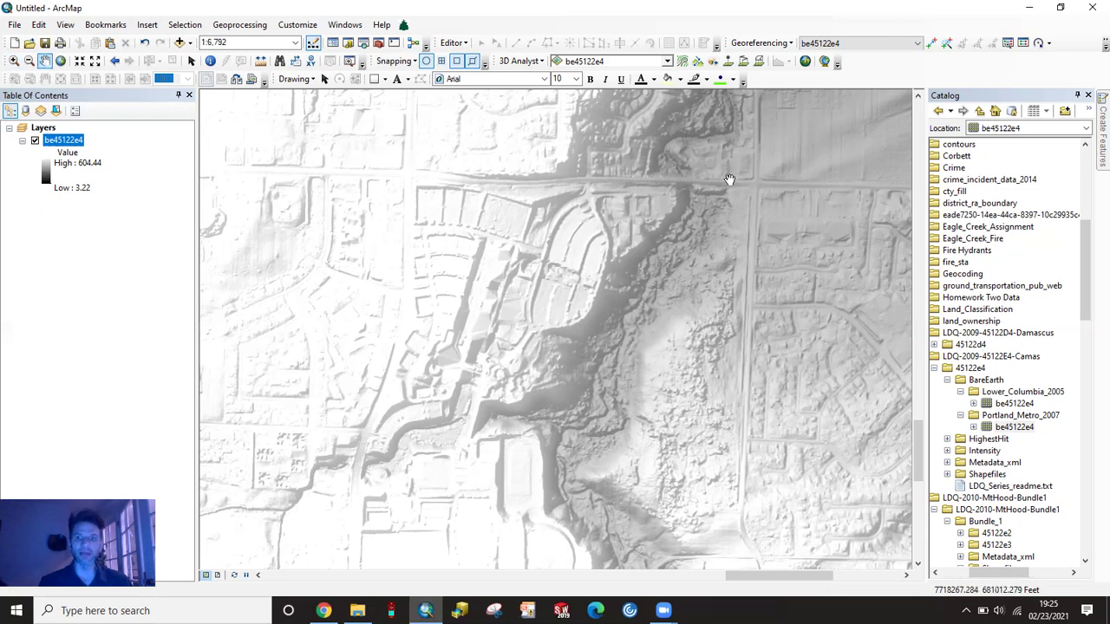
{"action": "left_click_drag", "start_coordinate": [729, 180], "coordinate": [607, 389]}
{"action": "left_click_drag", "start_coordinate": [725, 251], "coordinate": [555, 253]}
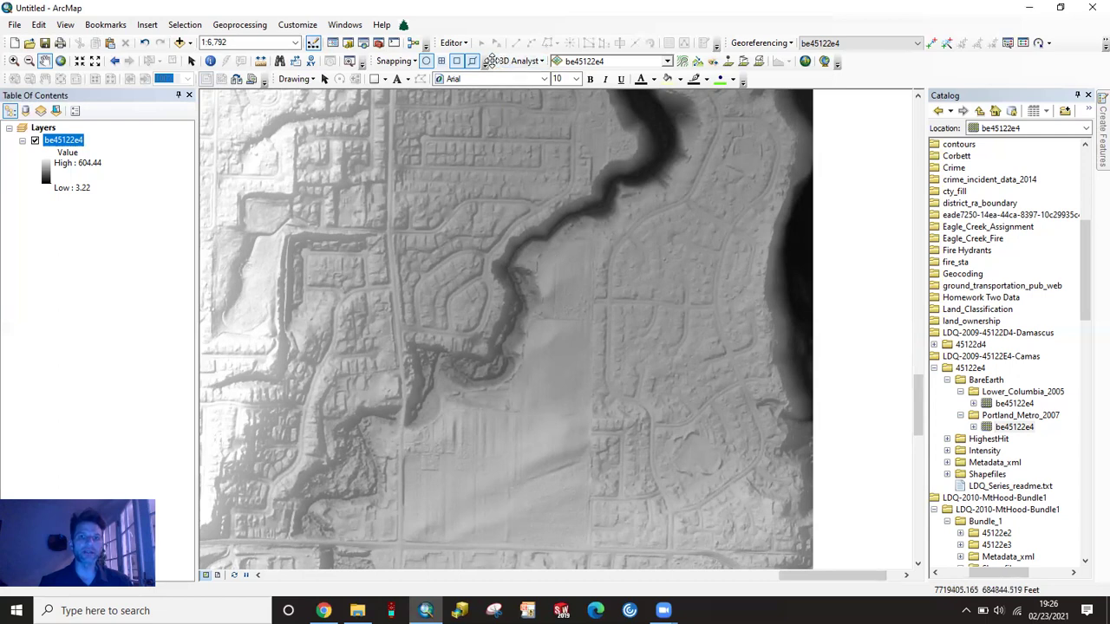
{"action": "left_click_drag", "start_coordinate": [491, 60], "coordinate": [488, 139]}
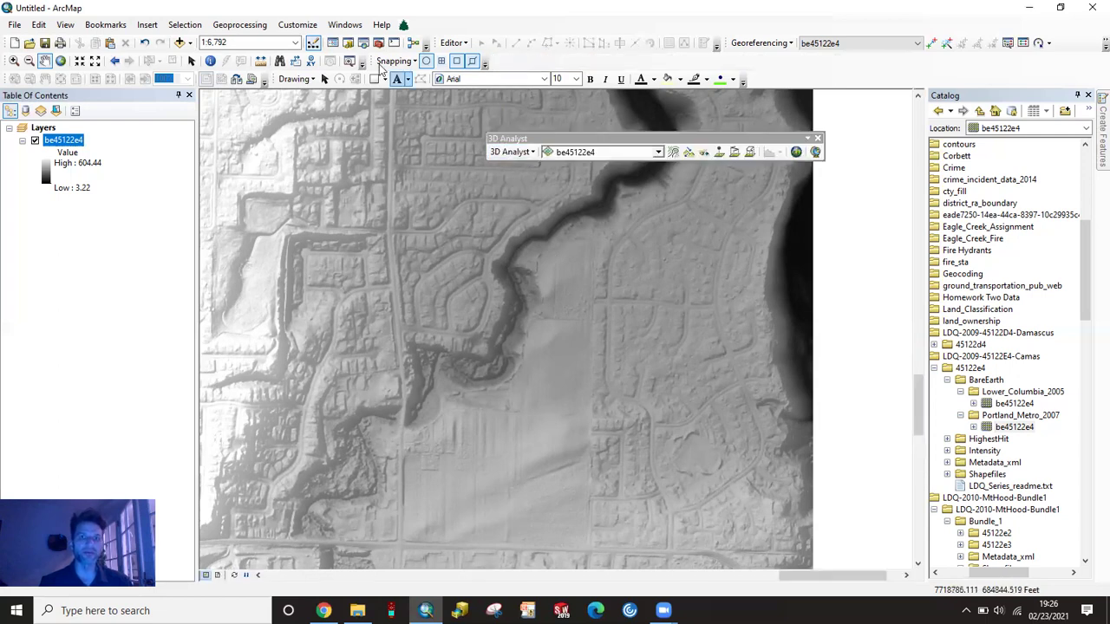
{"action": "left_click", "coordinate": [297, 24]}
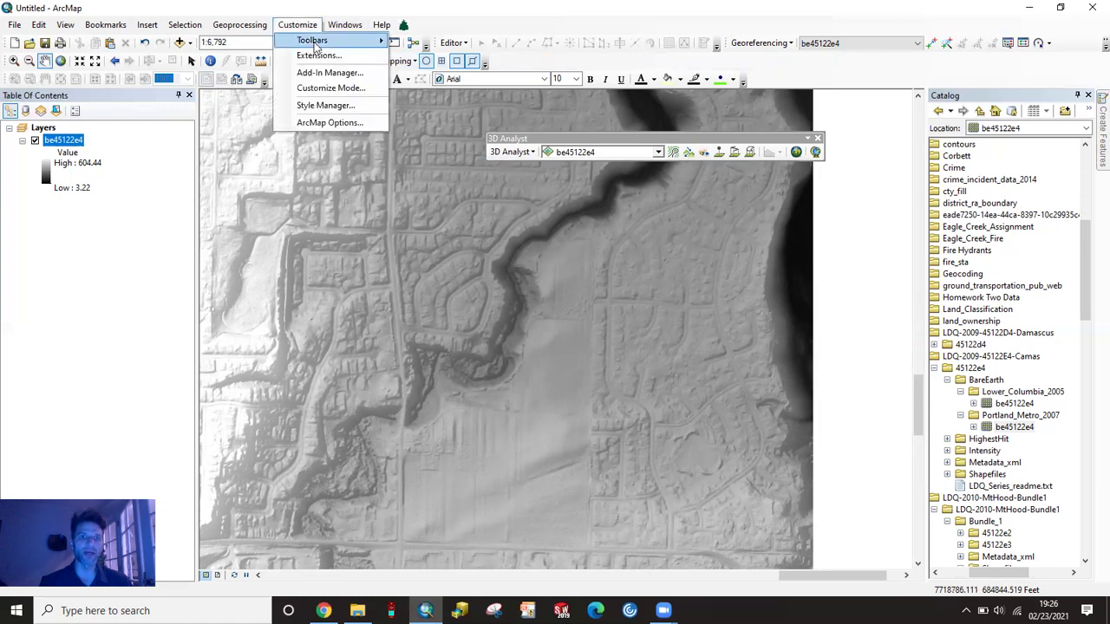
{"action": "mouse_move", "coordinate": [336, 42]}
{"action": "left_click", "coordinate": [382, 24]}
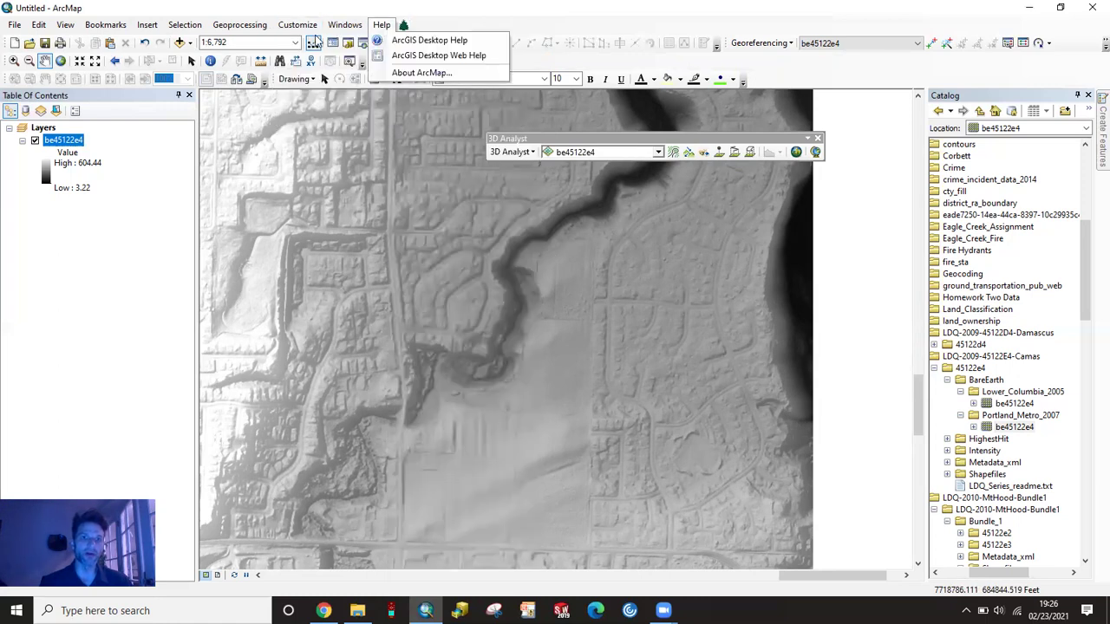
{"action": "mouse_move", "coordinate": [360, 43]}
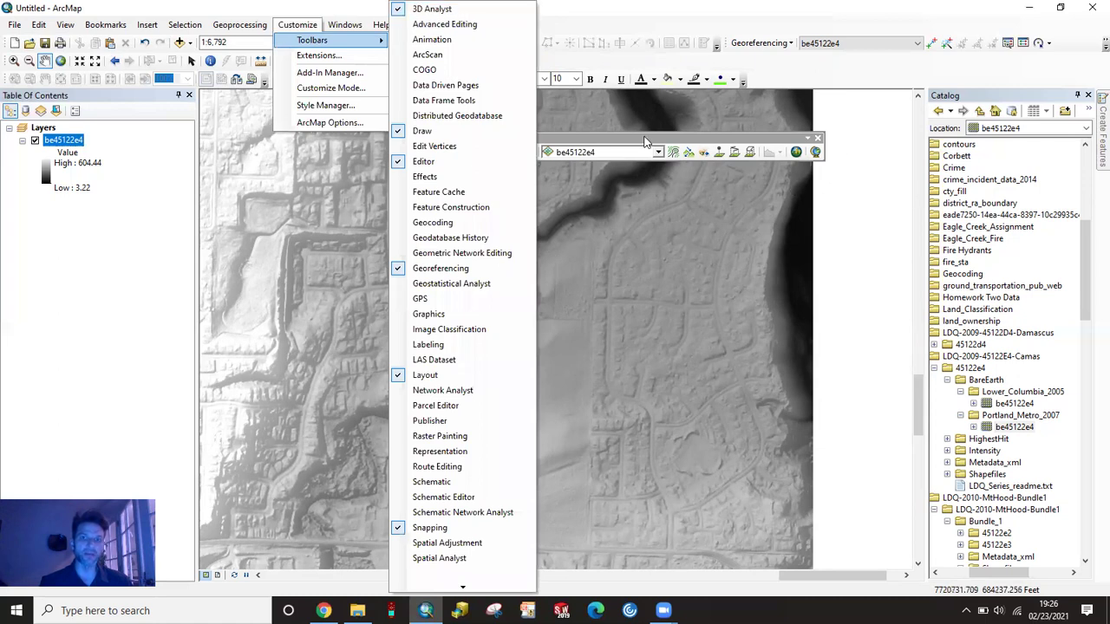
{"action": "left_click", "coordinate": [420, 9]}
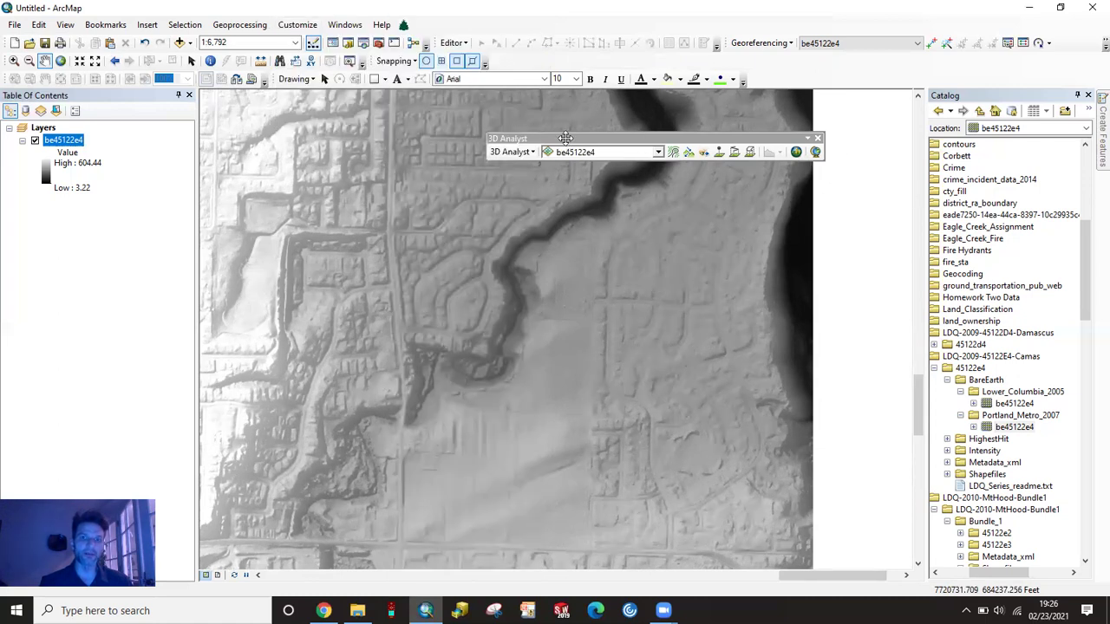
{"action": "left_click_drag", "start_coordinate": [568, 139], "coordinate": [552, 61]}
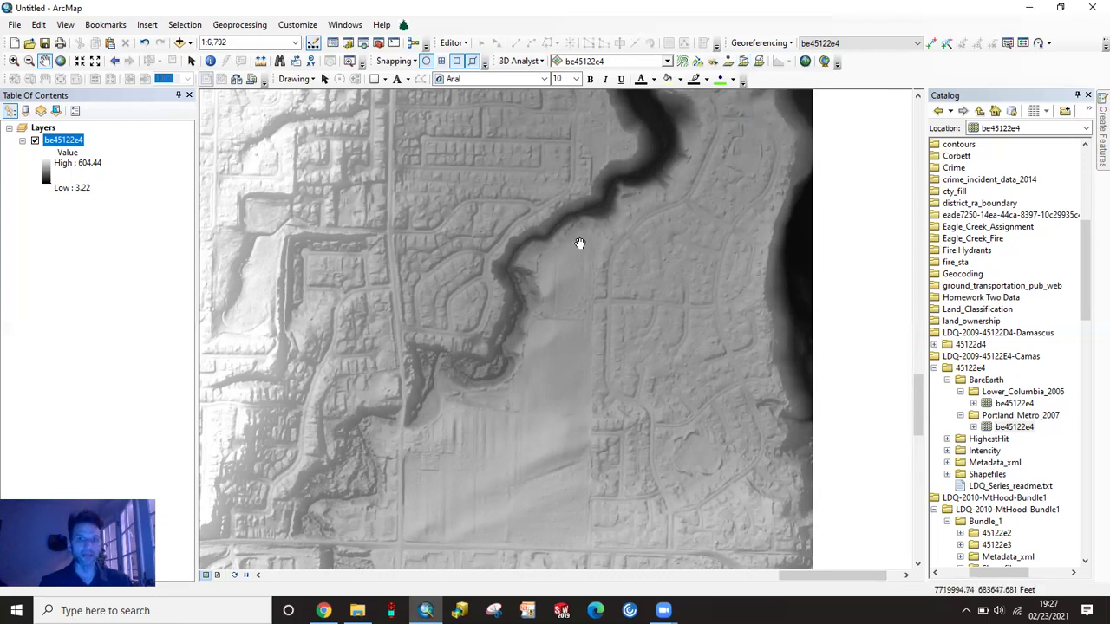
Zoom in on the stream bend to 1:1,500 so the ravine's cell edges show
{"action": "scroll", "coordinate": [562, 239], "scroll_direction": "down", "scroll_amount": 2}
{"action": "scroll", "coordinate": [560, 240], "scroll_direction": "down", "scroll_amount": 2}
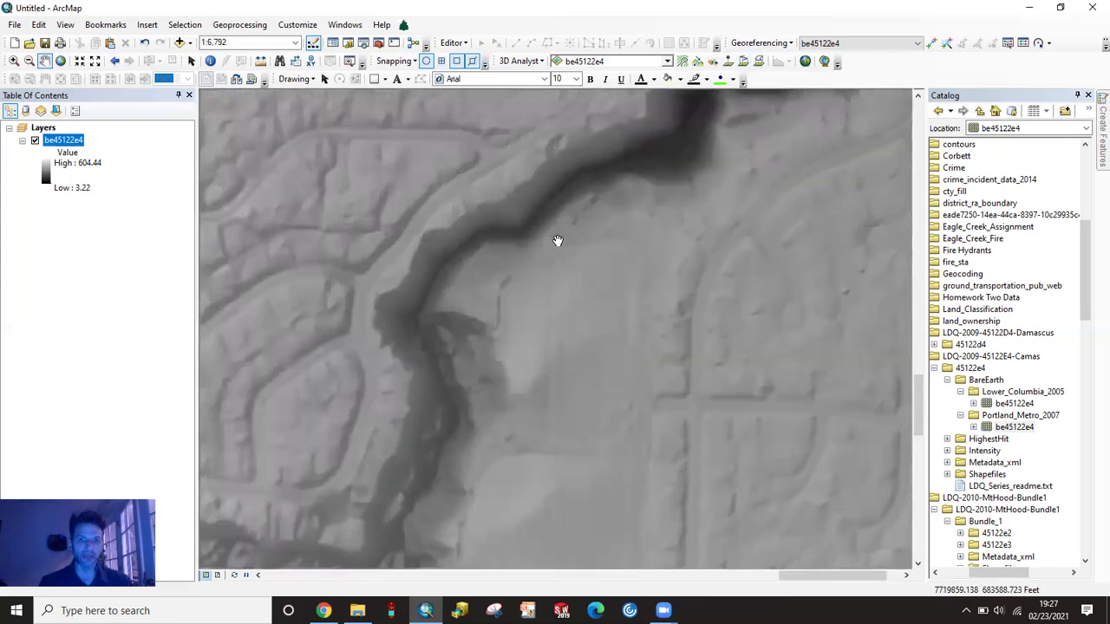
{"action": "scroll", "coordinate": [509, 238], "scroll_direction": "down", "scroll_amount": 2}
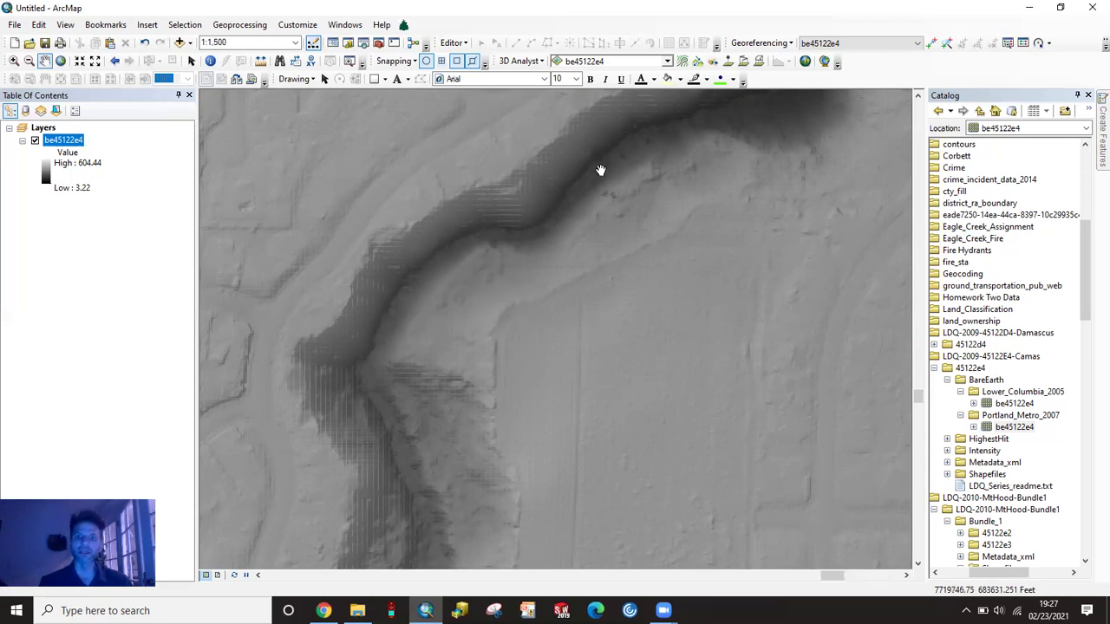
Start an Interpolate Line transect with its first point on the stream's northwest bank
{"action": "left_click", "coordinate": [744, 61]}
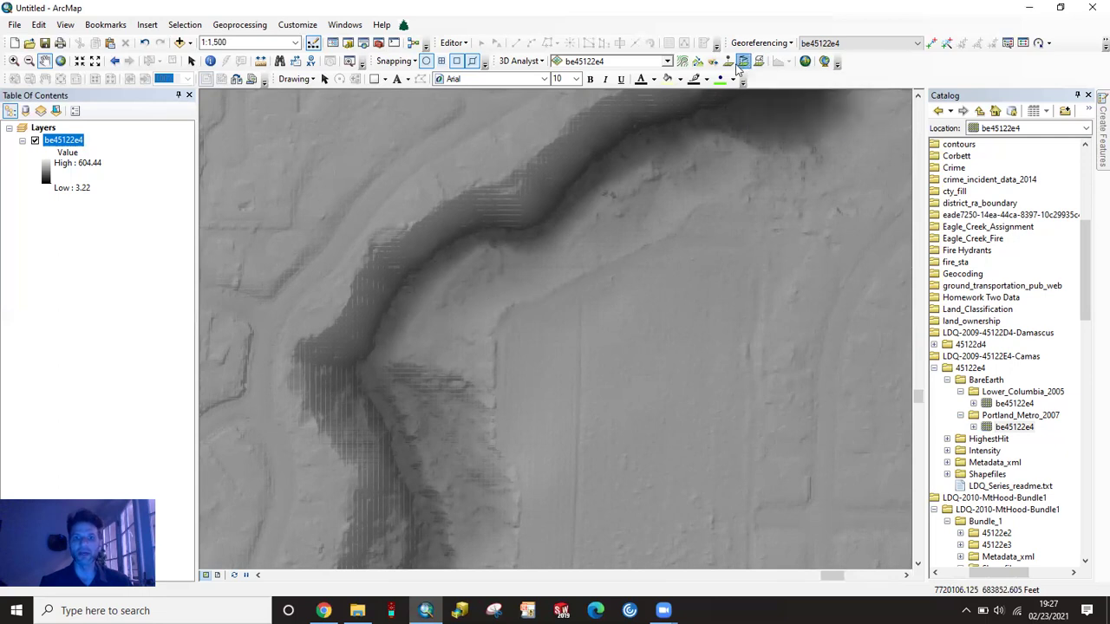
{"action": "left_click", "coordinate": [422, 239]}
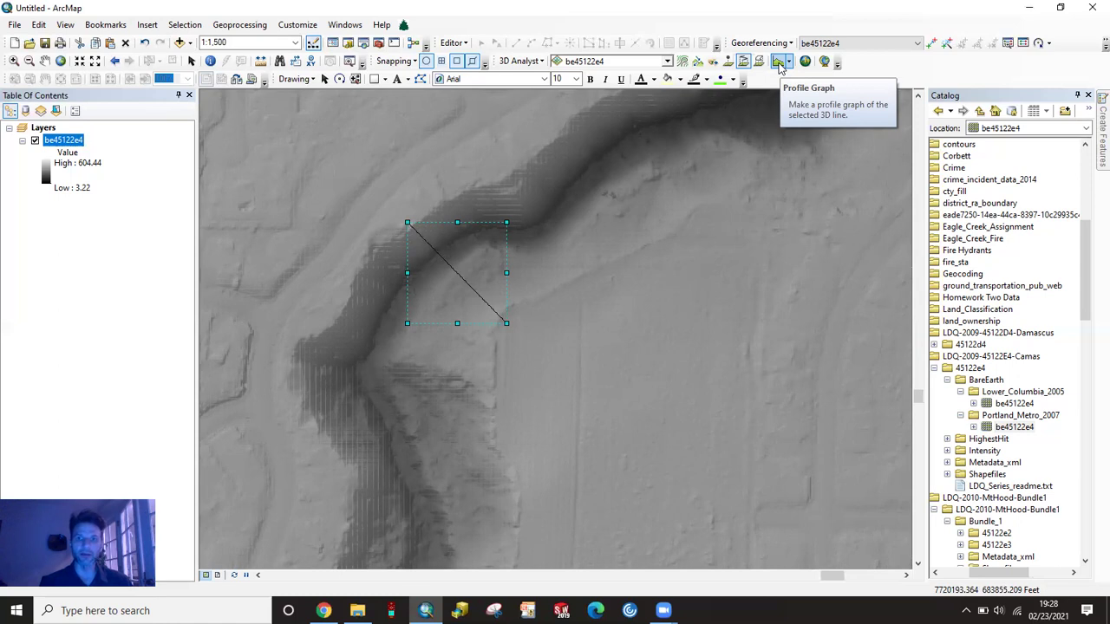
{"action": "left_click", "coordinate": [779, 64]}
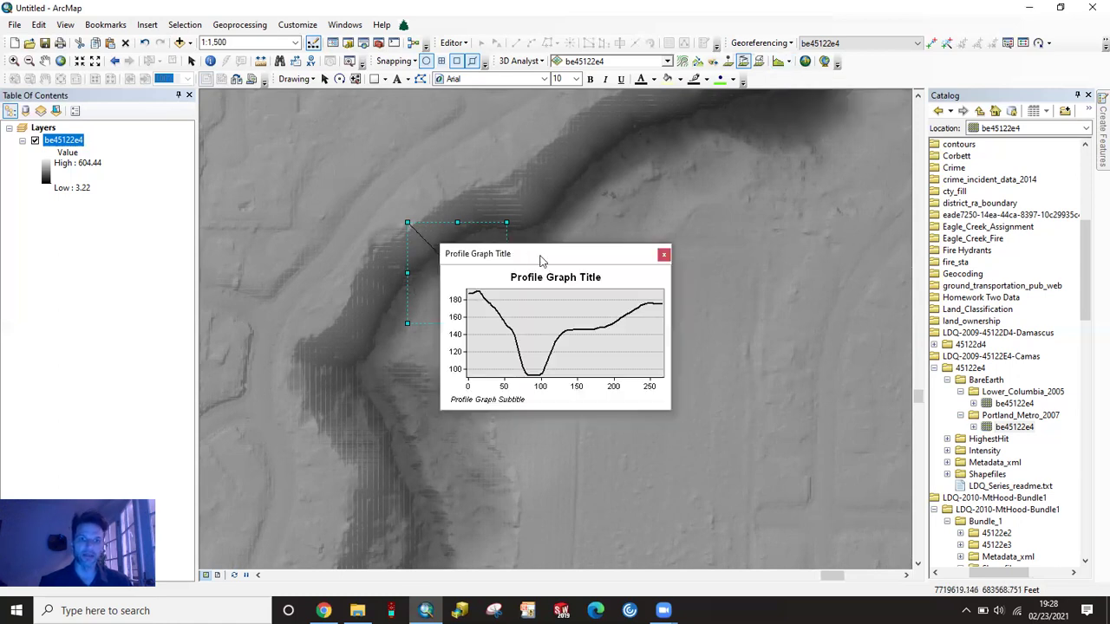
{"action": "left_click_drag", "start_coordinate": [541, 260], "coordinate": [655, 197]}
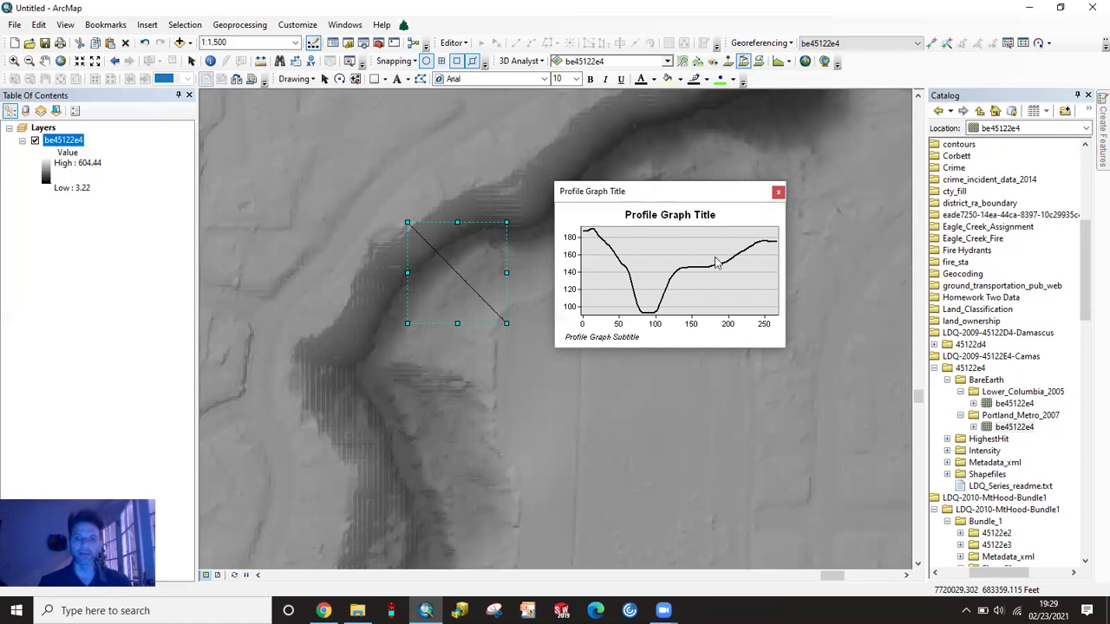
{"action": "left_click", "coordinate": [779, 192]}
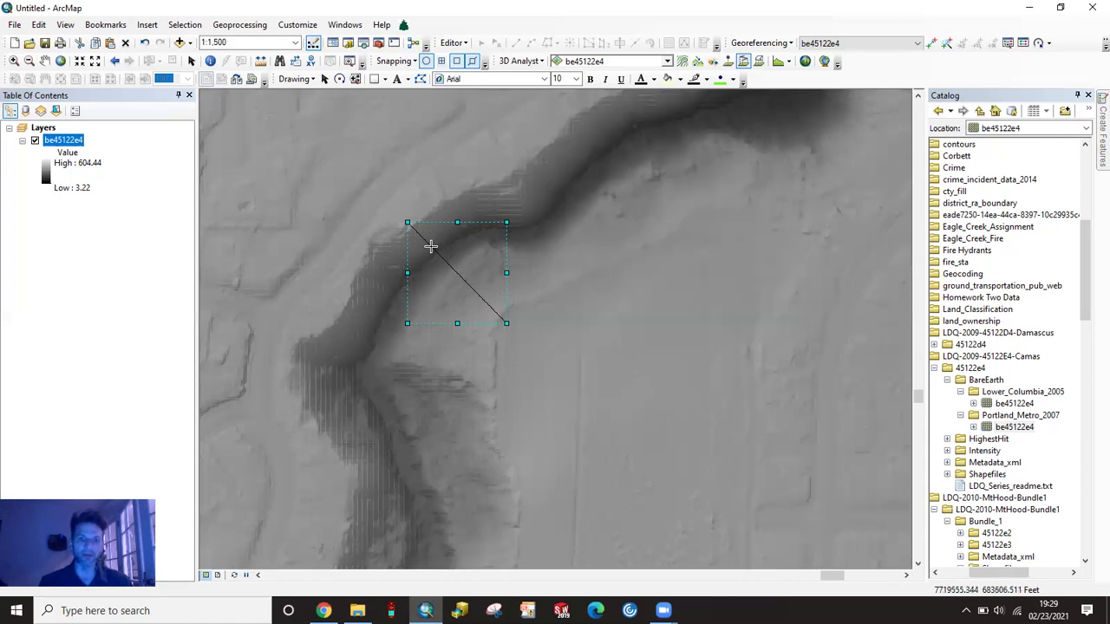
{"action": "left_click", "coordinate": [192, 63]}
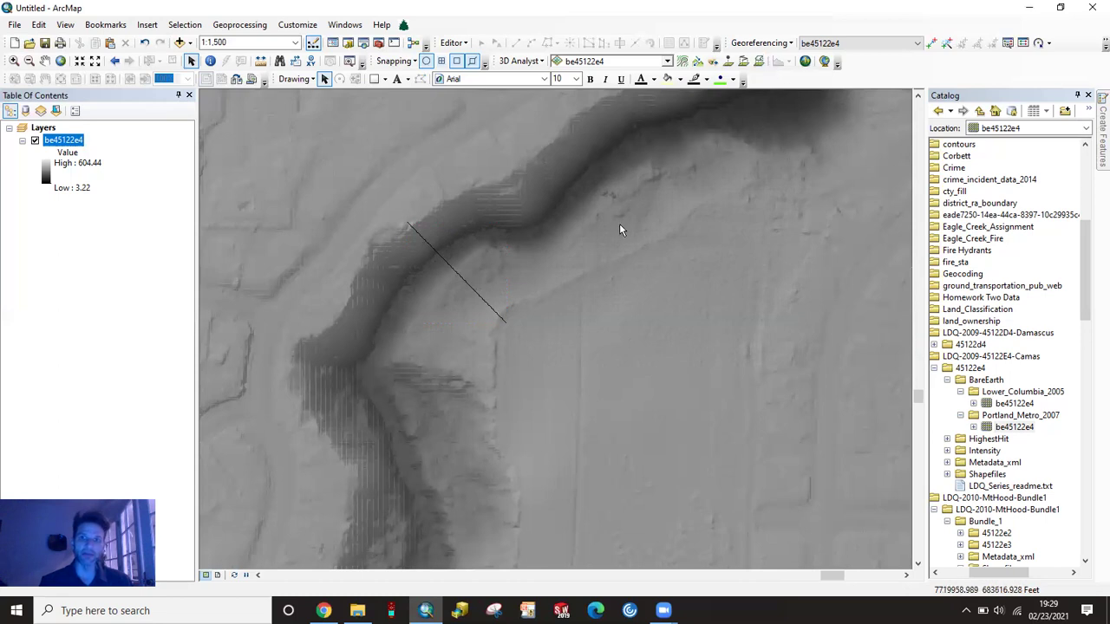
{"action": "left_click", "coordinate": [451, 267]}
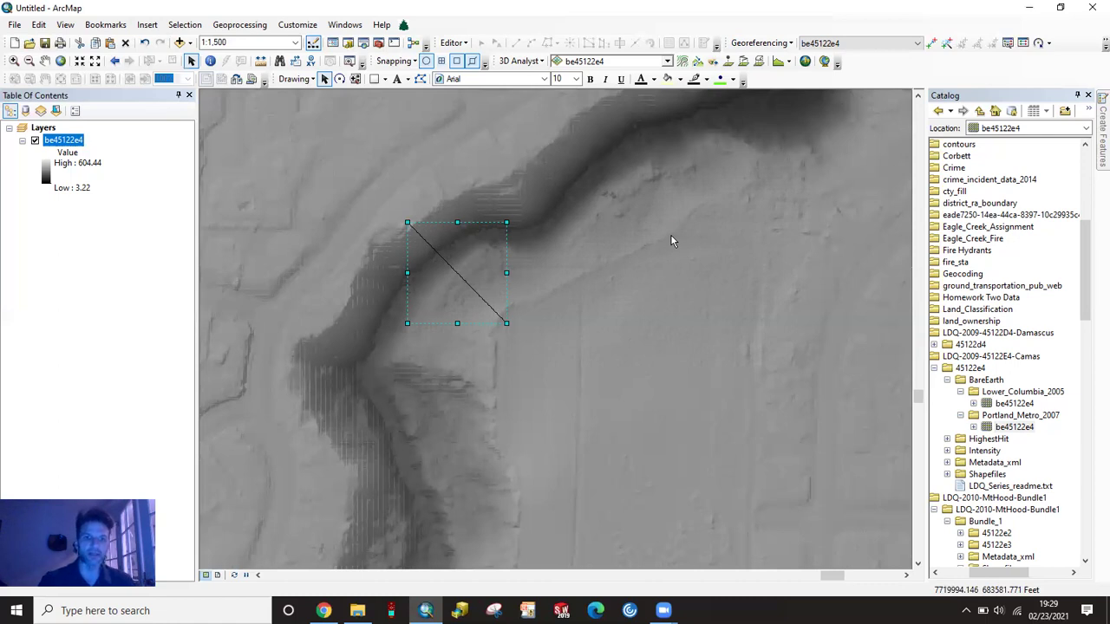
Delete the selected transect line and zoom out to 1:5,000 along the ravine
{"action": "key", "text": "Delete"}
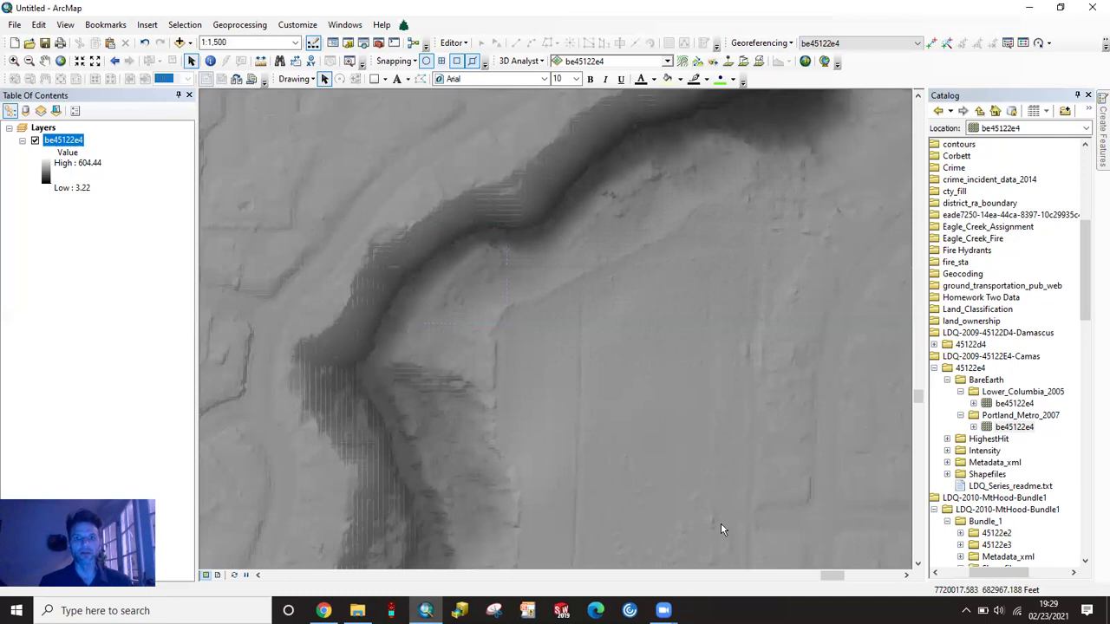
{"action": "scroll", "coordinate": [686, 310], "scroll_direction": "up", "scroll_amount": 2}
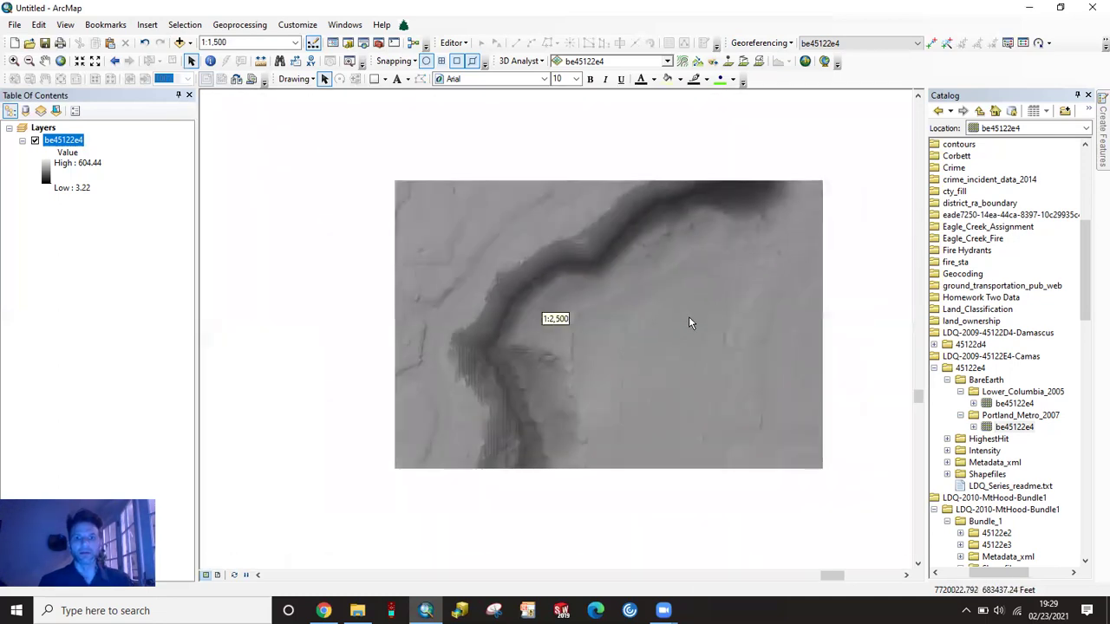
{"action": "scroll", "coordinate": [688, 323], "scroll_direction": "up", "scroll_amount": 2}
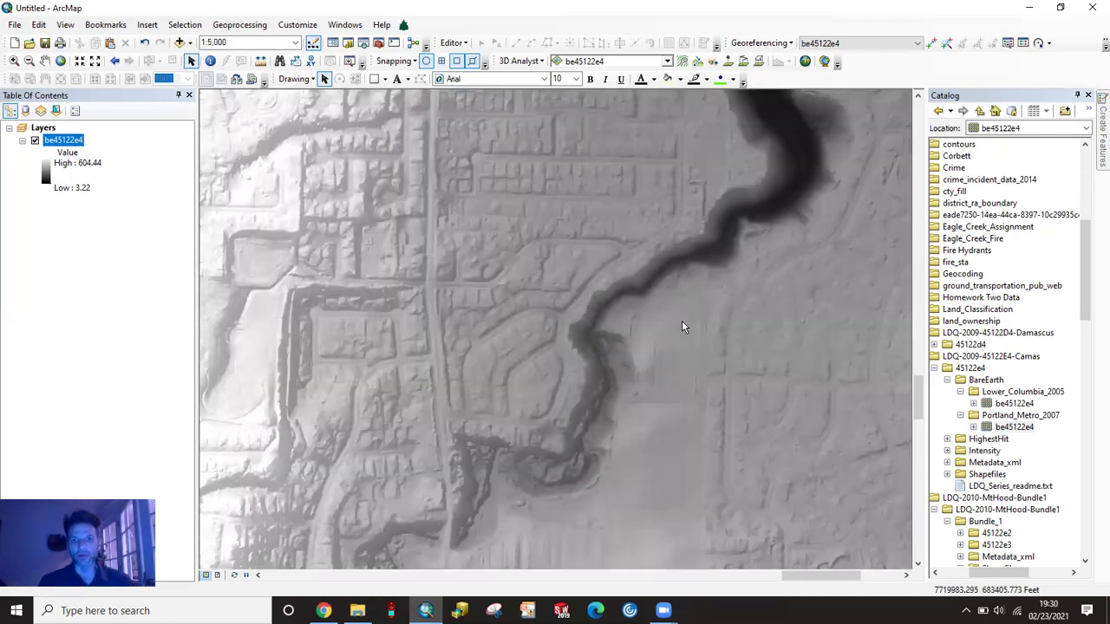